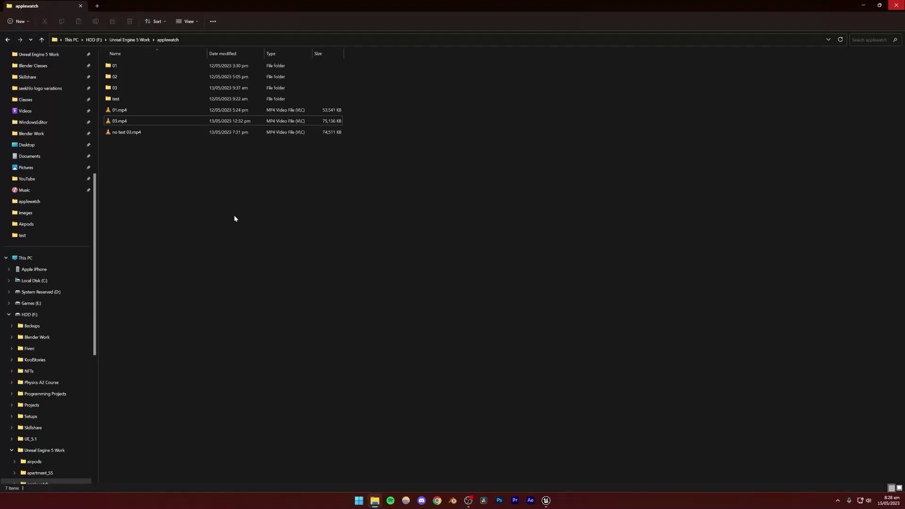
left_click(128, 121)
double_click(118, 122)
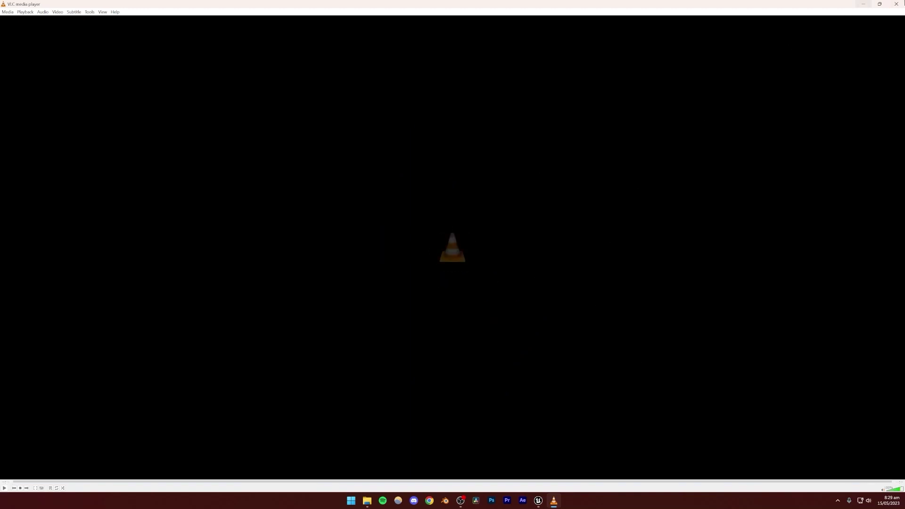
left_click(896, 4)
right_click(216, 210)
left_click(159, 157)
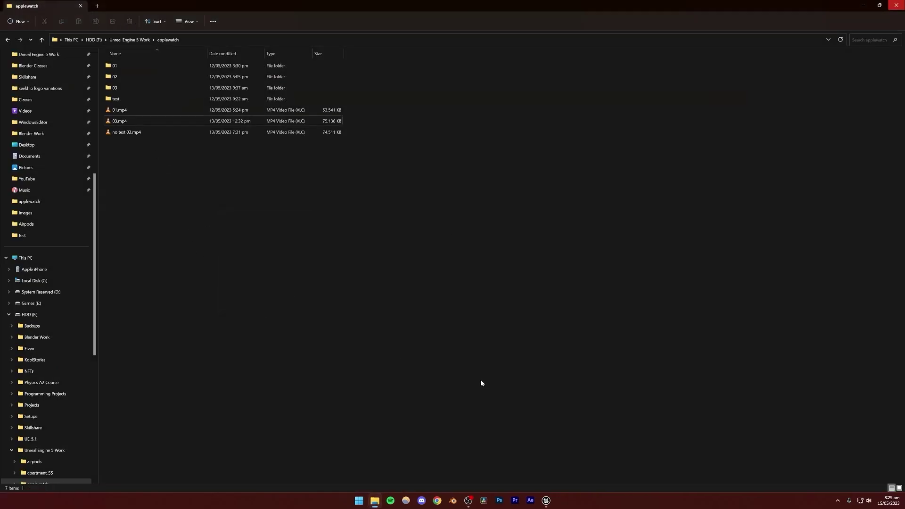
Return to the Unreal editor and orbit around the Apple Watch model in the applewatch level.
left_click(546, 501)
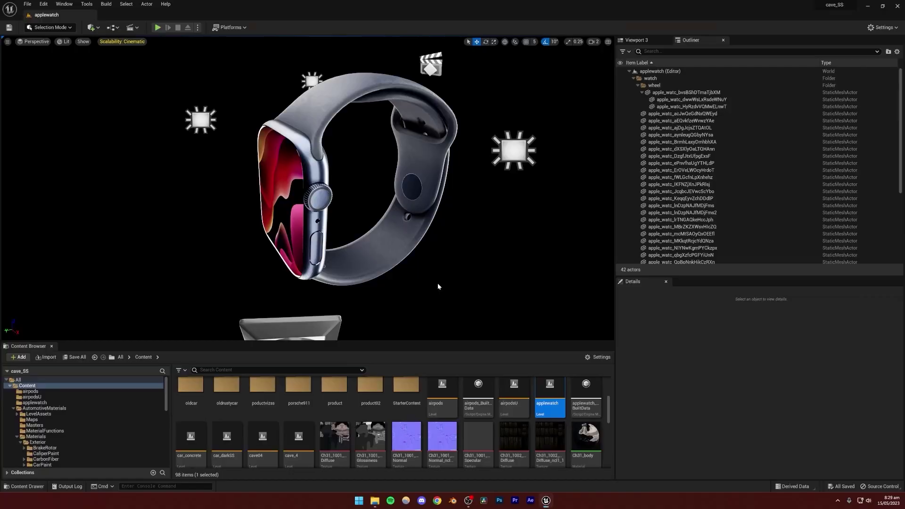
right_click_drag(306, 188, 325, 188)
mouse_move(284, 236)
right_mouse_down()
mouse_move(267, 235)
mouse_move(288, 237)
right_mouse_up()
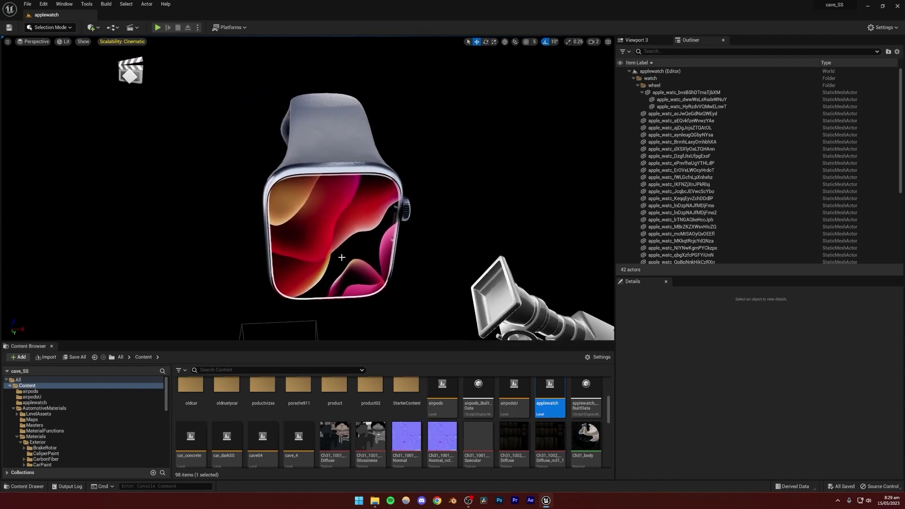
right_click_drag(357, 227, 278, 215)
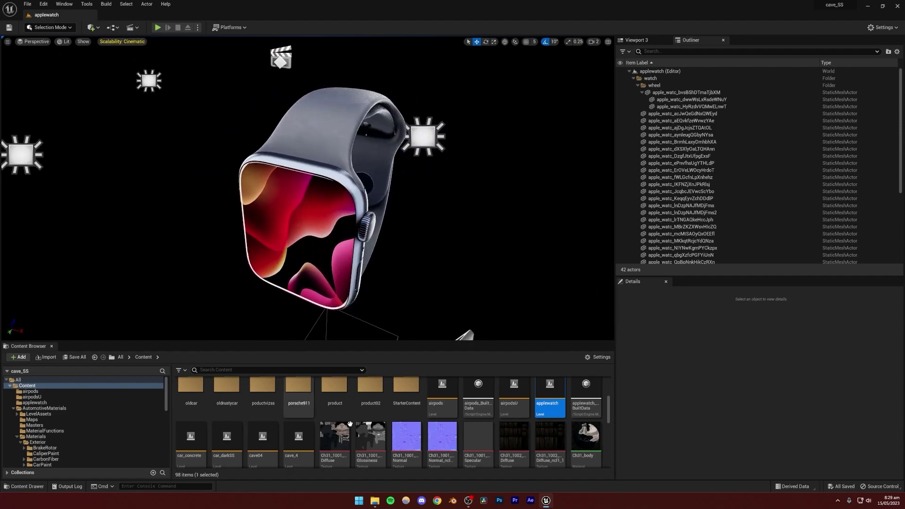
Check File Explorer, come back to Unreal, and open the File menu.
key("alt+Tab")
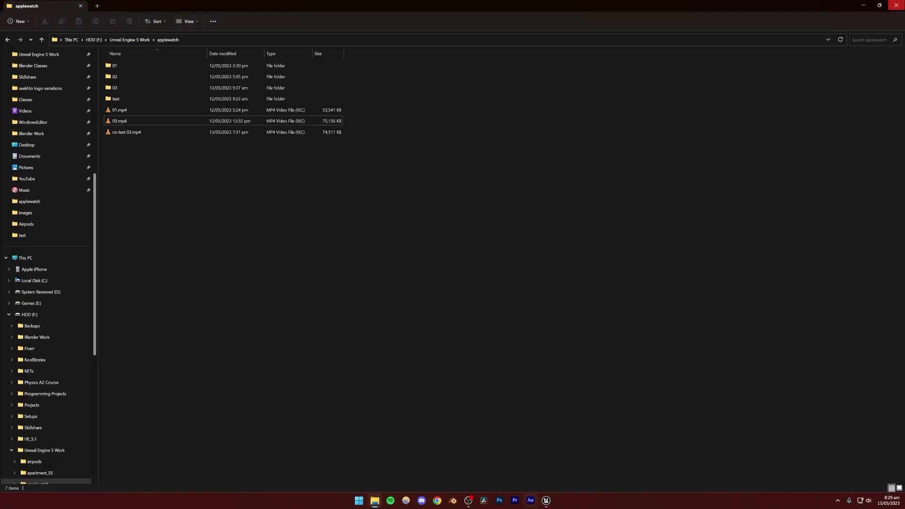
left_click(544, 500)
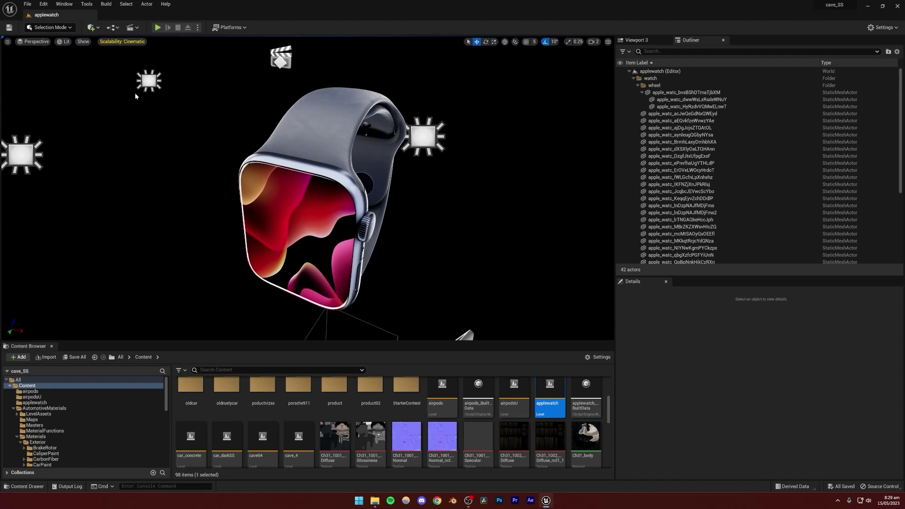
left_click(29, 6)
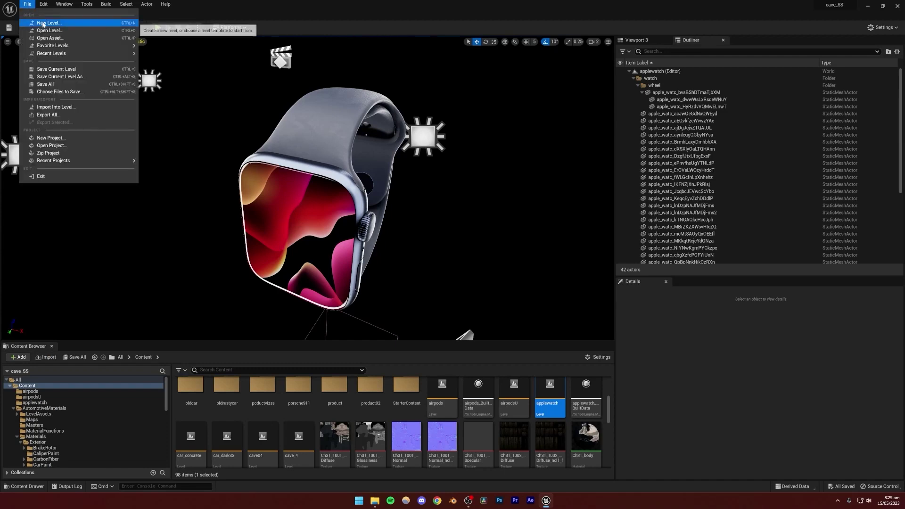
Create a new level from the Empty Level template.
left_click(42, 22)
left_click(484, 229)
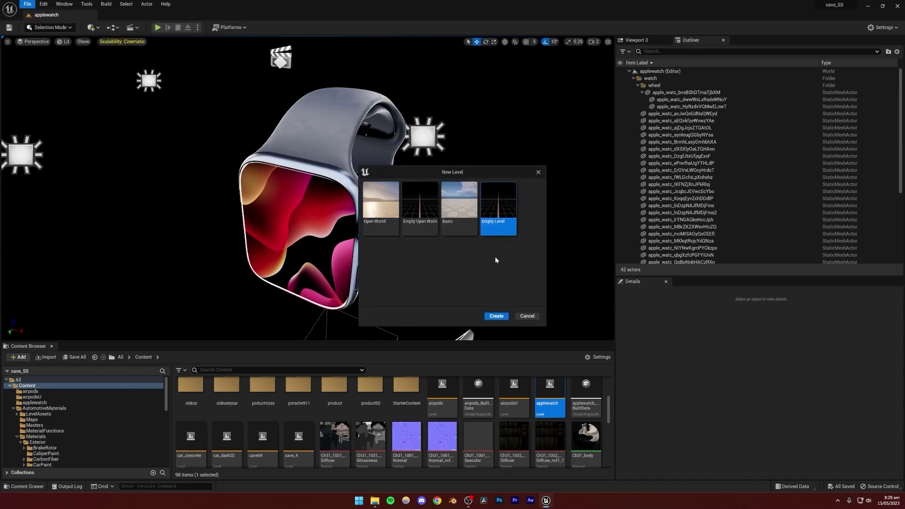
left_click(494, 317)
Save the new level as 'applewatchU'.
key("ctrl+s")
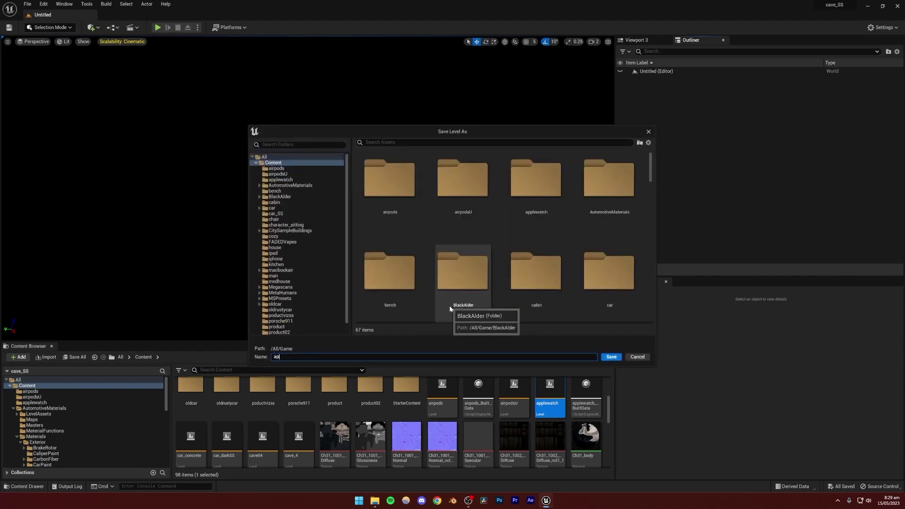
type("applewatchU")
key("Return")
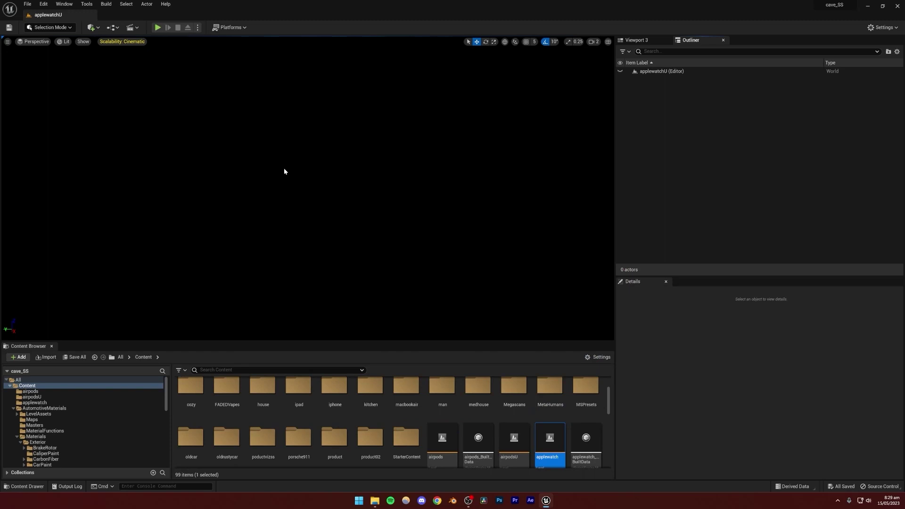
Use the Env. Light Mixer to add a sky light, directional light, sky atmosphere, volumetric cloud and height fog.
left_click(64, 4)
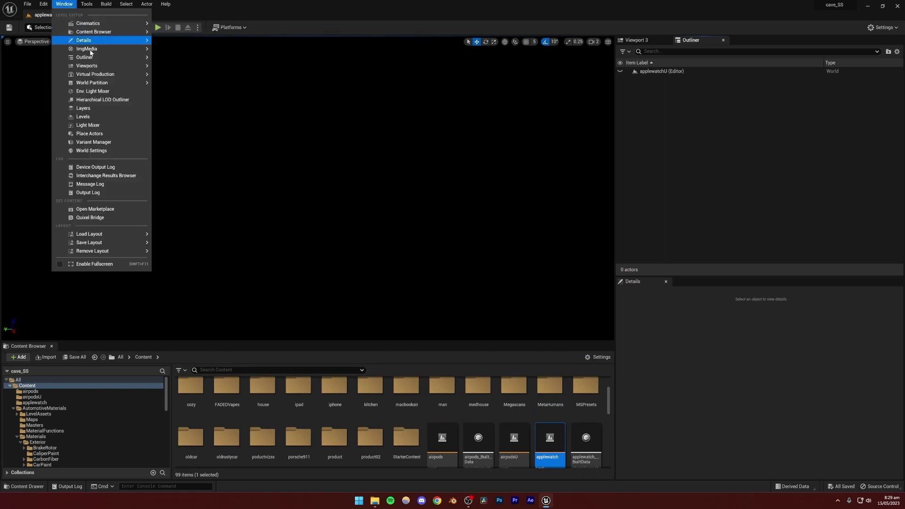
left_click(94, 92)
left_click(142, 122)
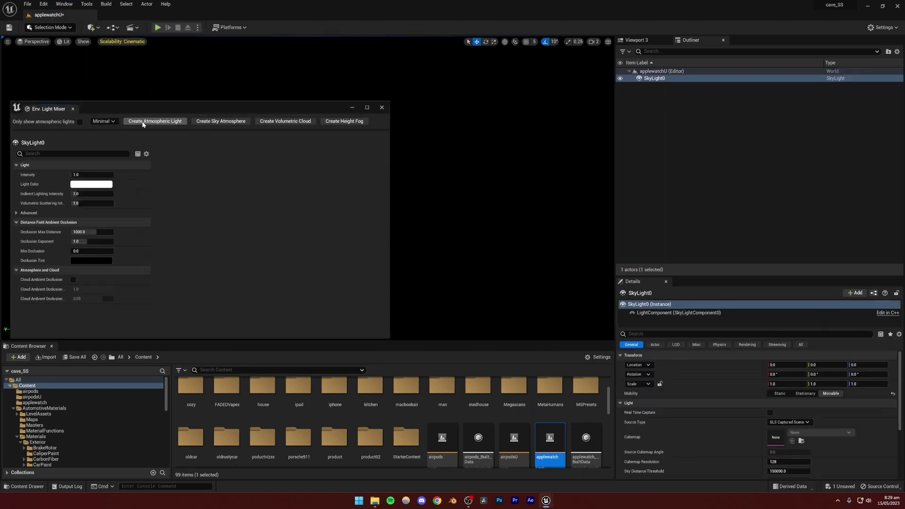
left_click(142, 123)
left_click(143, 123)
left_click(143, 123)
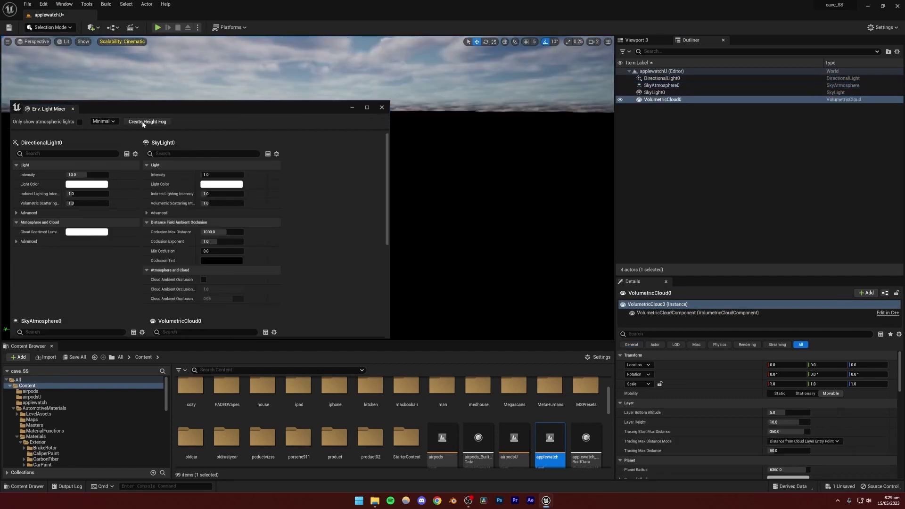
left_click(143, 121)
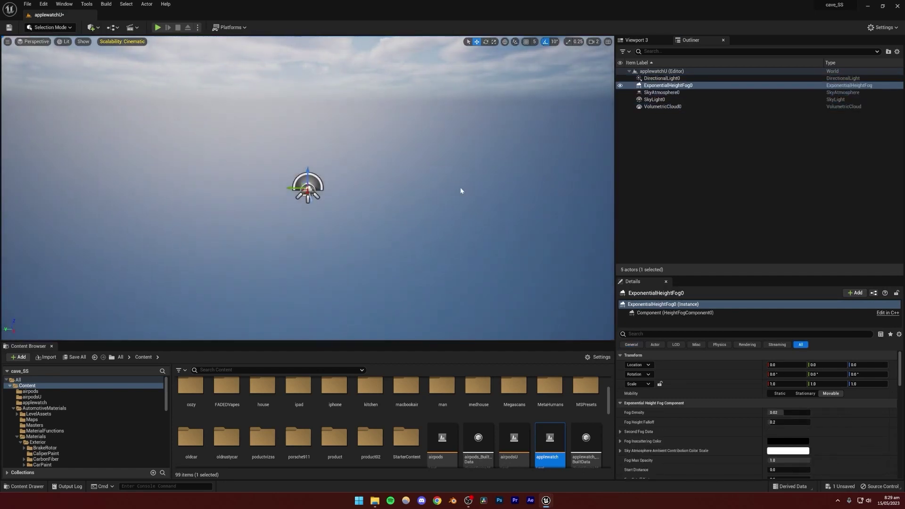
Turn on Real Time Capture for the SkyLight.
left_click(654, 100)
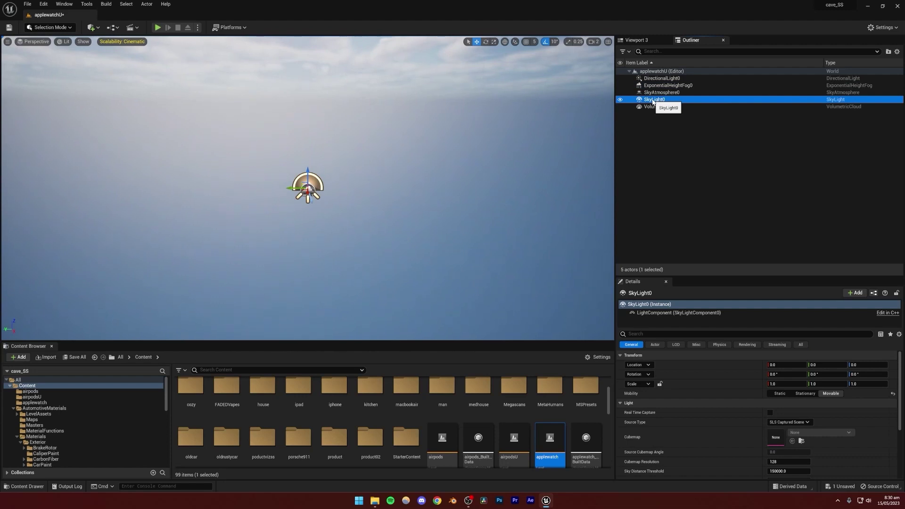
left_click(770, 412)
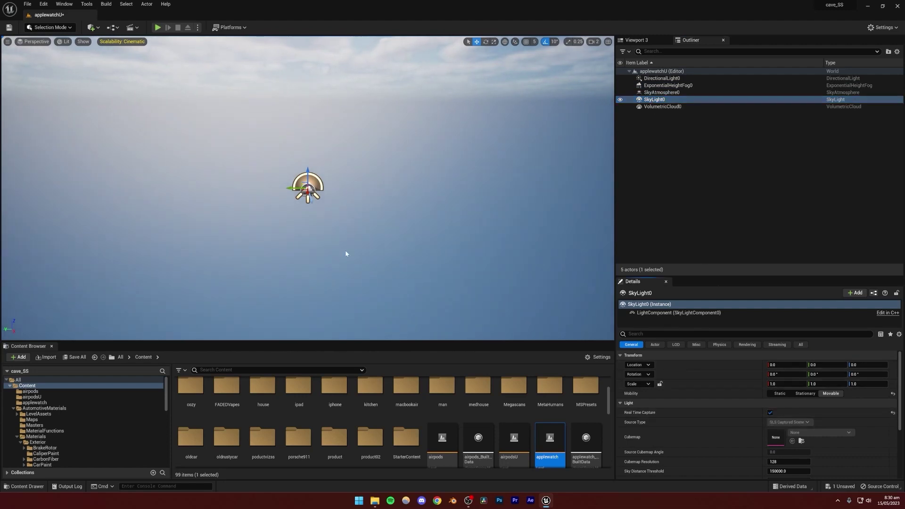
right_click_drag(309, 189, 371, 214)
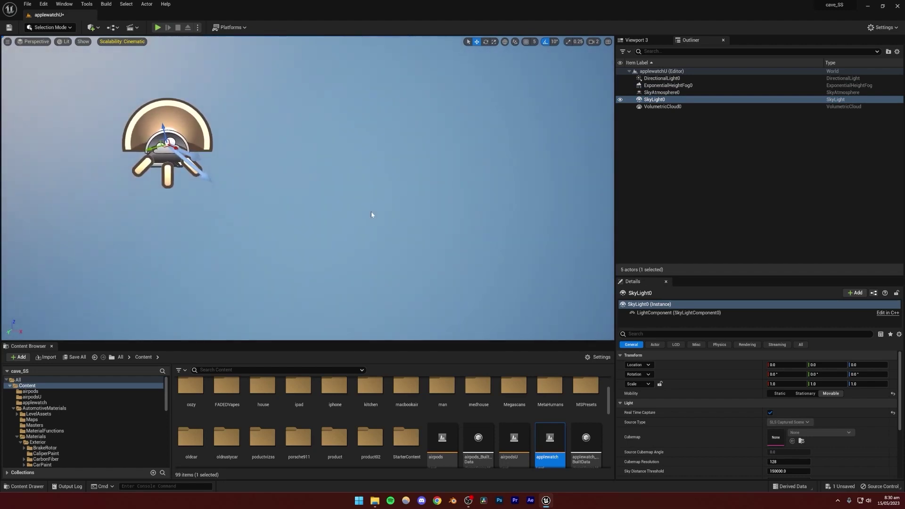
Search Google in Chrome for 'apple watch 3d model'.
left_click(438, 502)
type("apple wa")
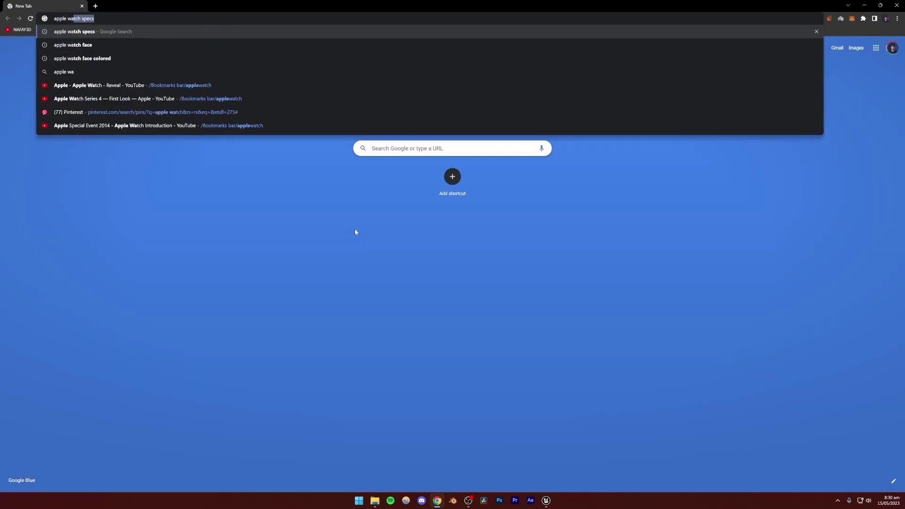
type("tch ")
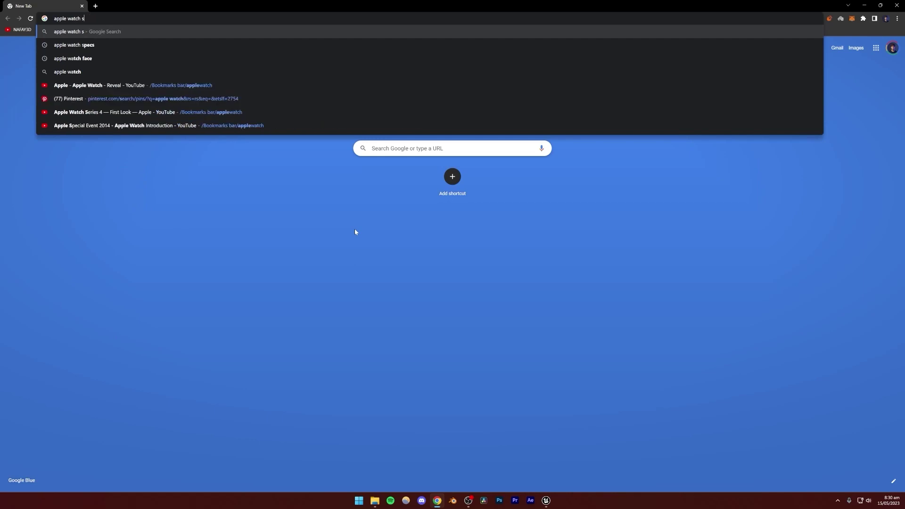
type("3d model")
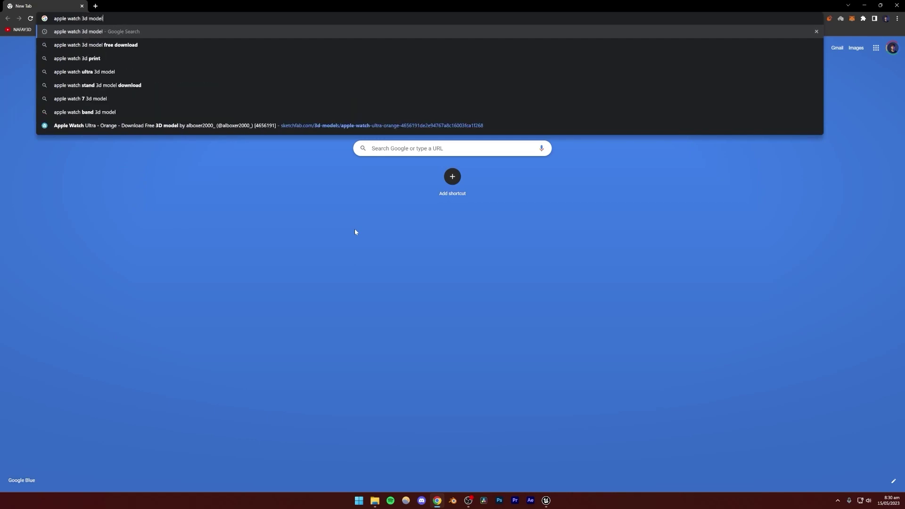
key("Return")
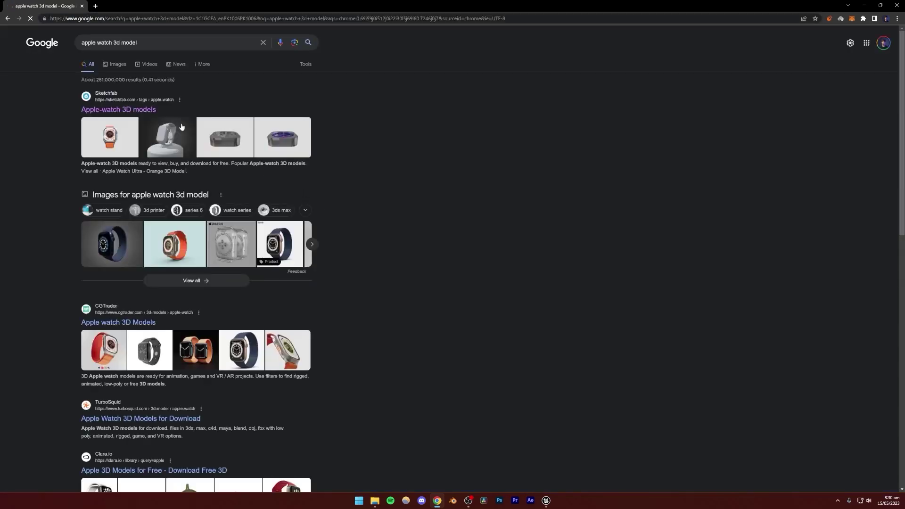
Open the Sketchfab Apple-watch 3D models result in a new tab.
right_click(144, 115)
left_click(161, 119)
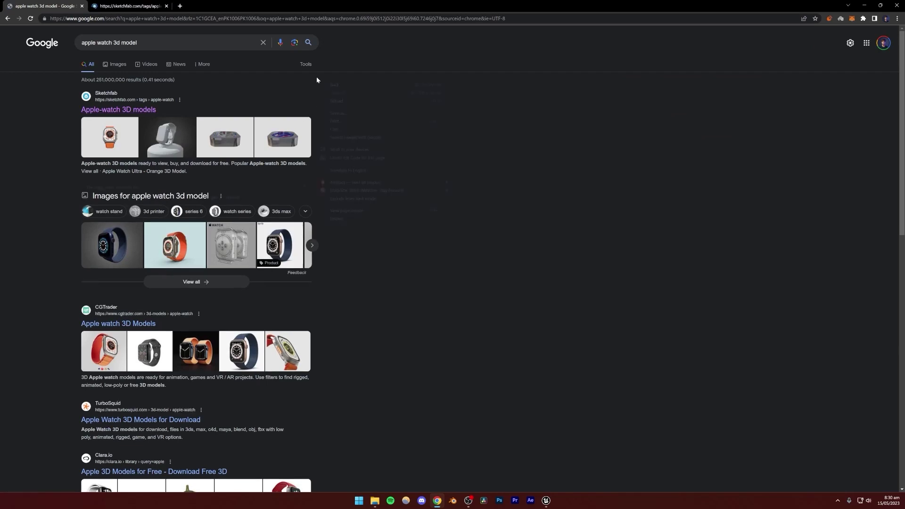
scroll(119, 266, "down", 2)
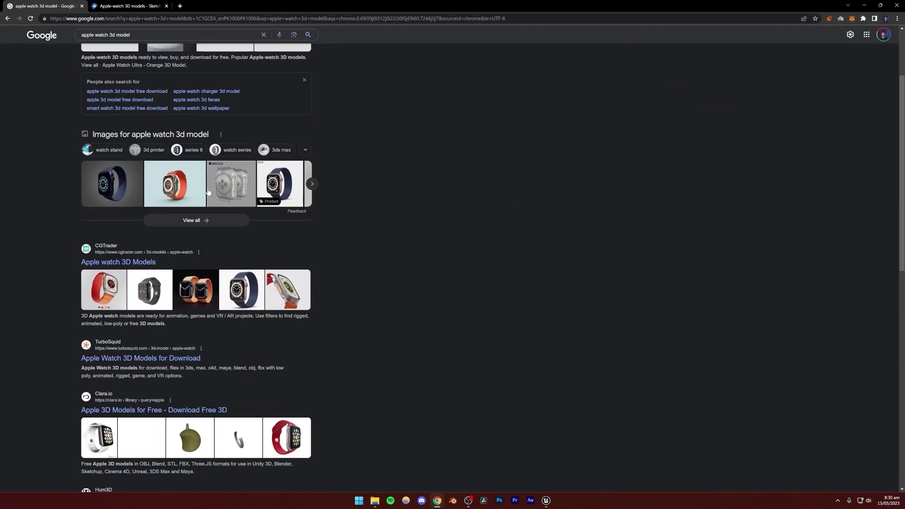
Browse the Sketchfab Apple-watch page and view all models tagged apple-watch.
key("ctrl+Tab")
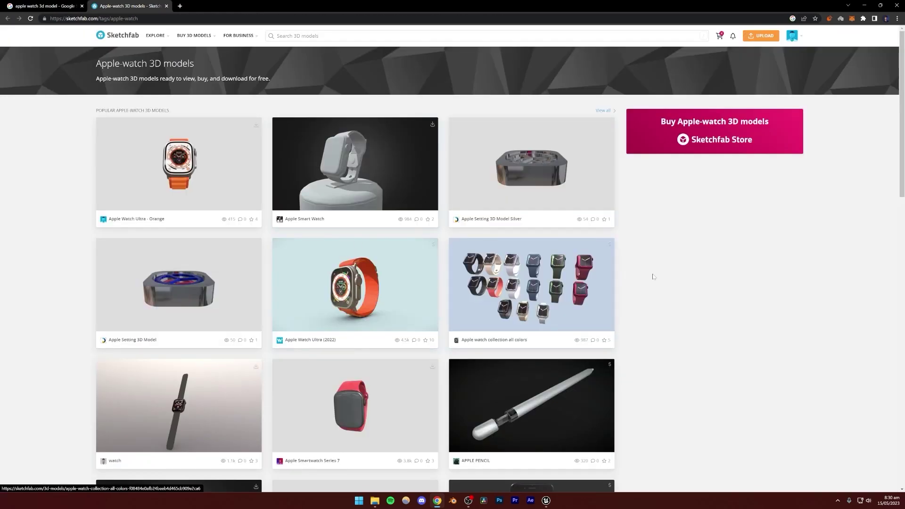
scroll(647, 276, "down", 3)
scroll(654, 274, "down", 2)
scroll(660, 296, "up", 3)
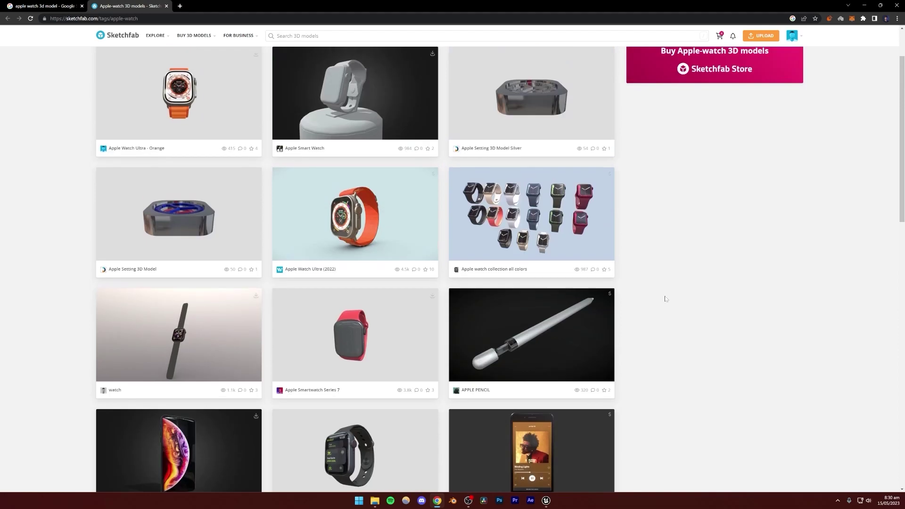
scroll(674, 295, "down", 9)
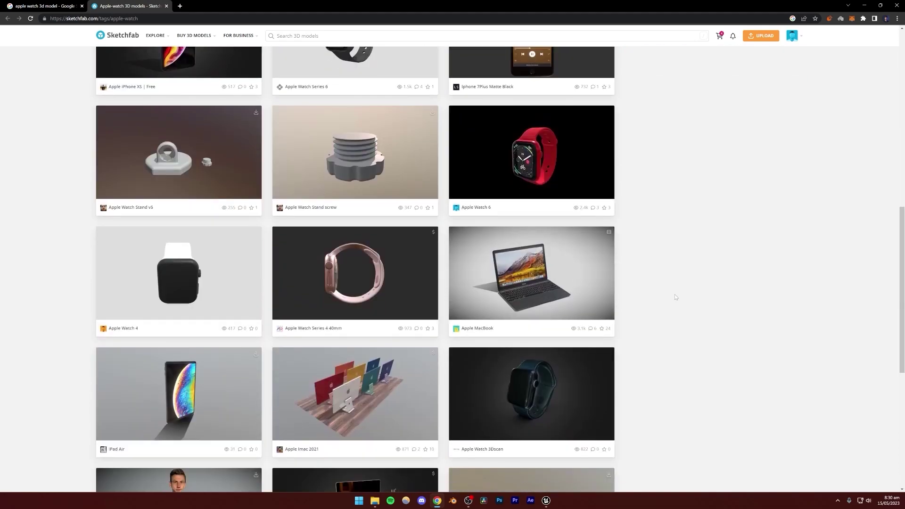
scroll(674, 296, "down", 5)
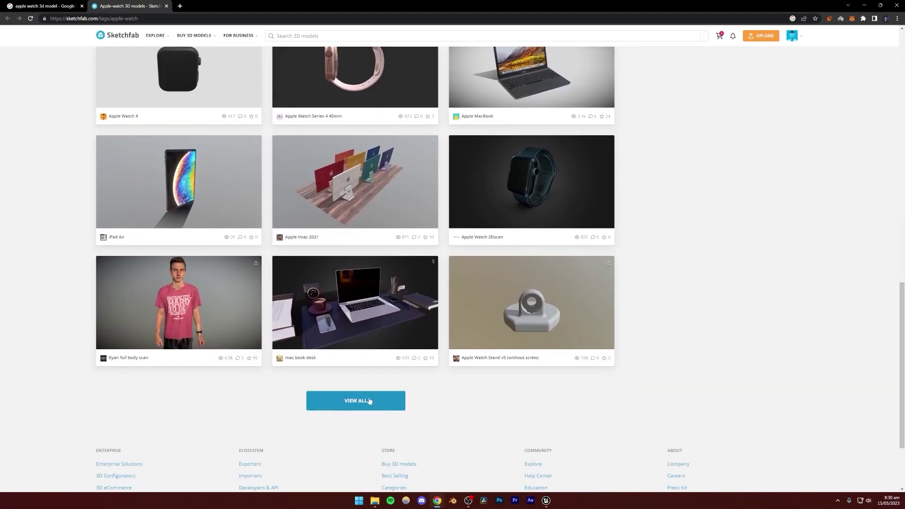
left_click(370, 401)
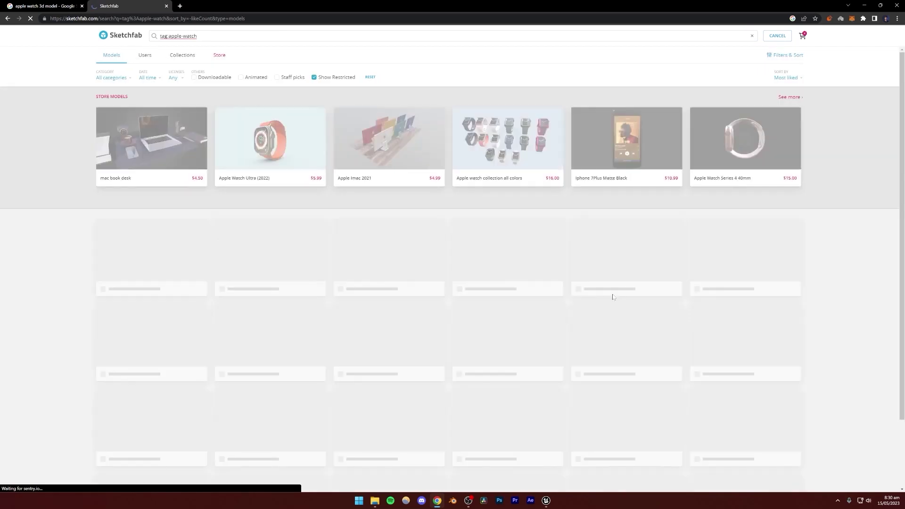
scroll(816, 262, "down", 4)
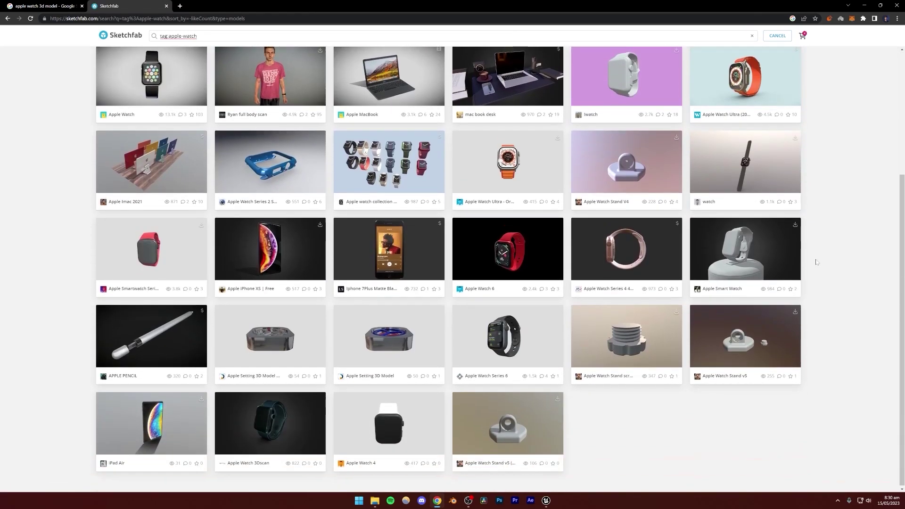
scroll(817, 262, "up", 4)
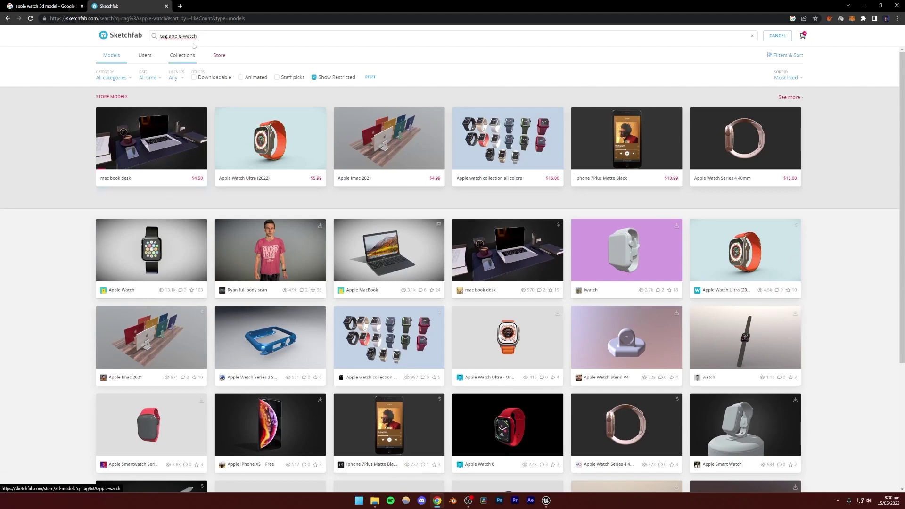
scroll(396, 310, "down", 4)
scroll(396, 310, "down", 1)
scroll(393, 310, "up", 5)
Open Sketchfab's home in a new tab and search for 'apple watch'.
right_click(115, 38)
left_click(121, 42)
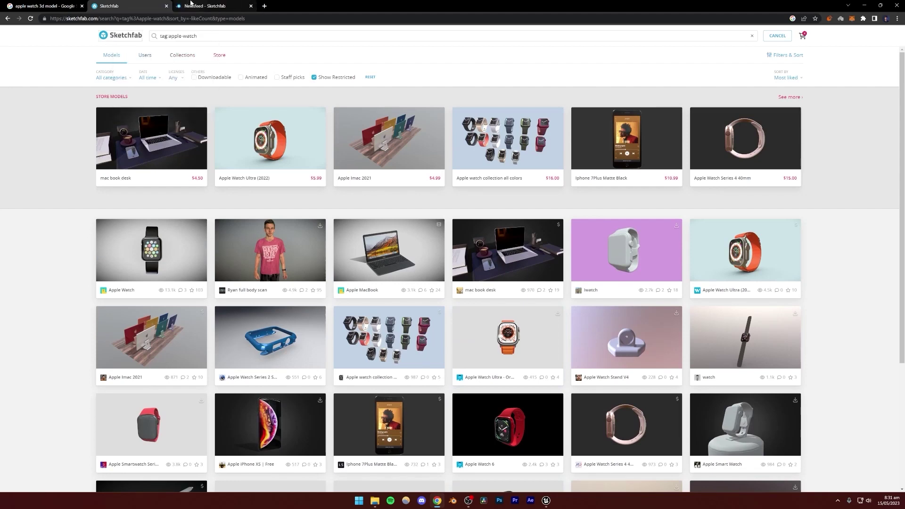
left_click(198, 5)
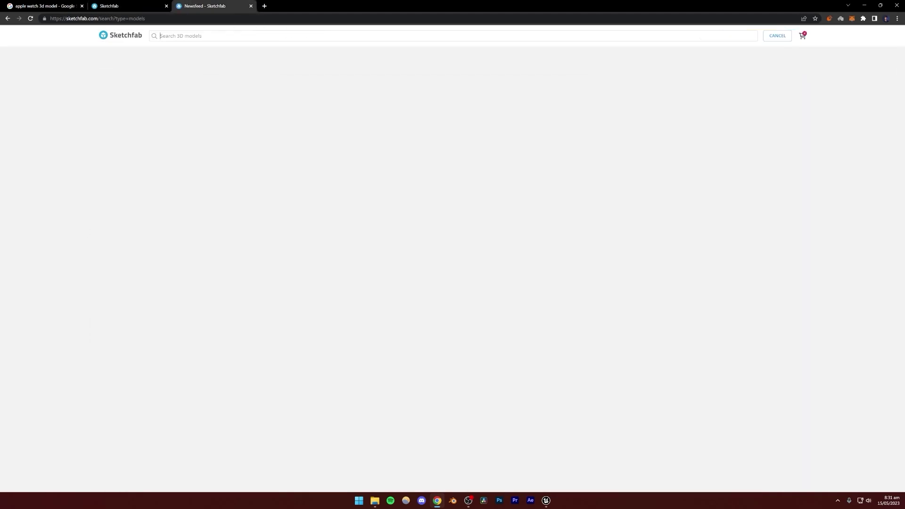
type("ap")
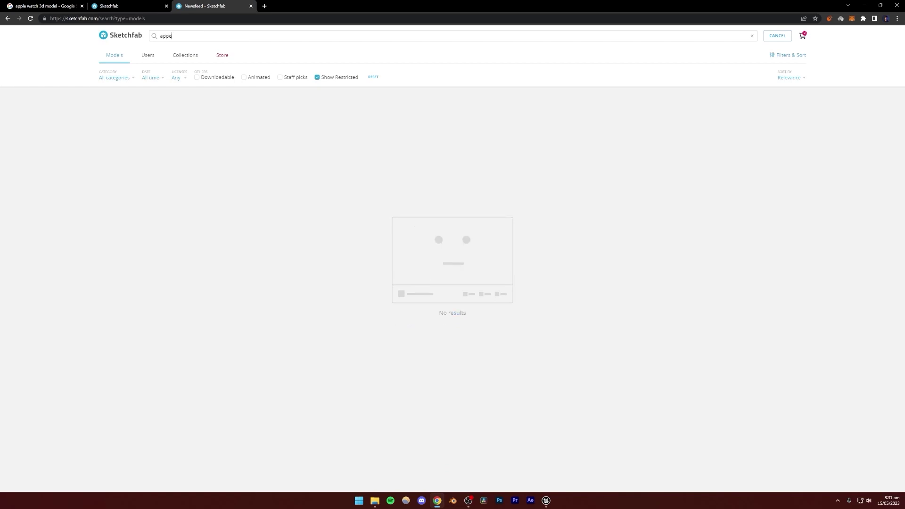
type("ple watch")
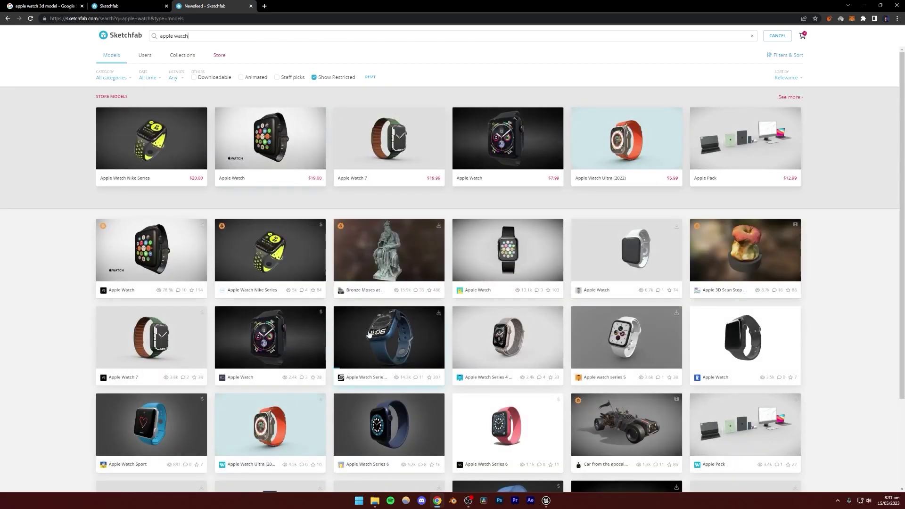
right_click(385, 336)
Open the Apple Watch Series 7 - Free Watch-Face SDC model in a new tab, preview it, then return to the results.
left_click(395, 341)
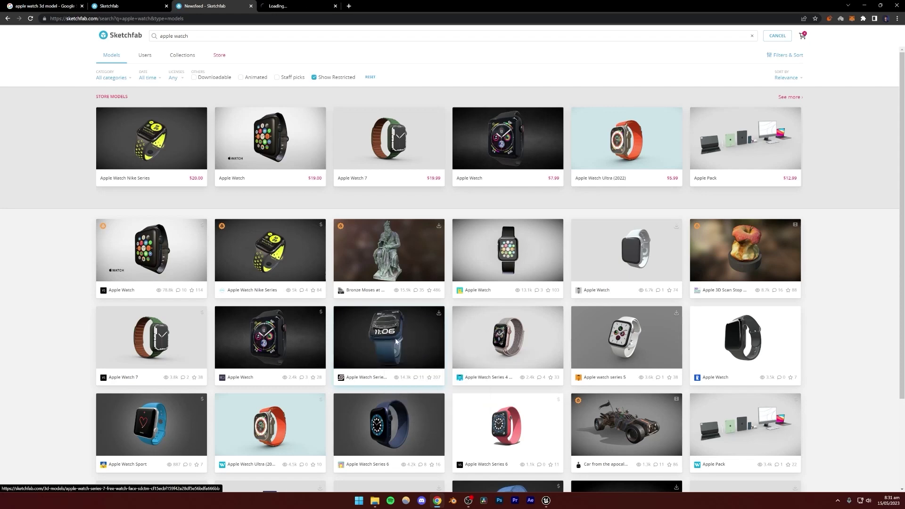
left_click(298, 6)
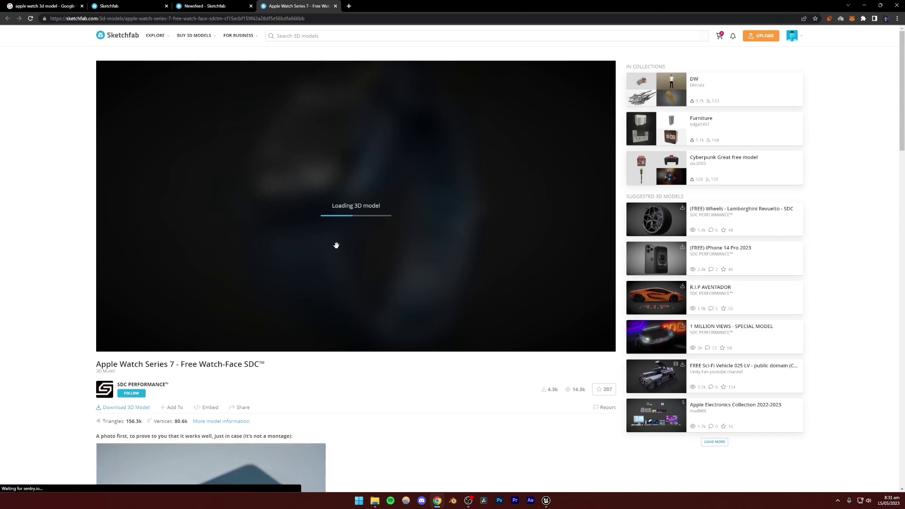
scroll(400, 381, "down", 4)
scroll(396, 387, "up", 4)
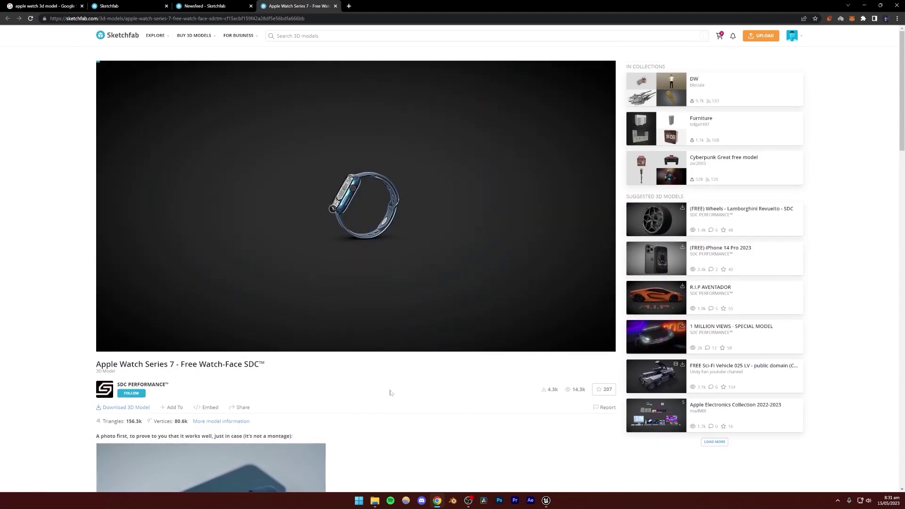
mouse_move(384, 235)
left_mouse_down()
mouse_move(489, 228)
mouse_move(362, 241)
mouse_move(264, 233)
mouse_move(372, 224)
left_mouse_up()
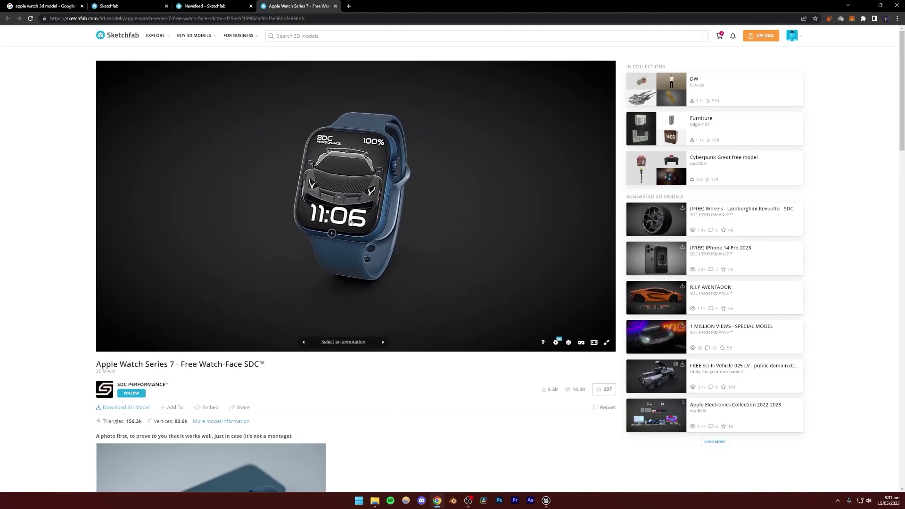
scroll(383, 219, "up", 5)
scroll(384, 220, "down", 4)
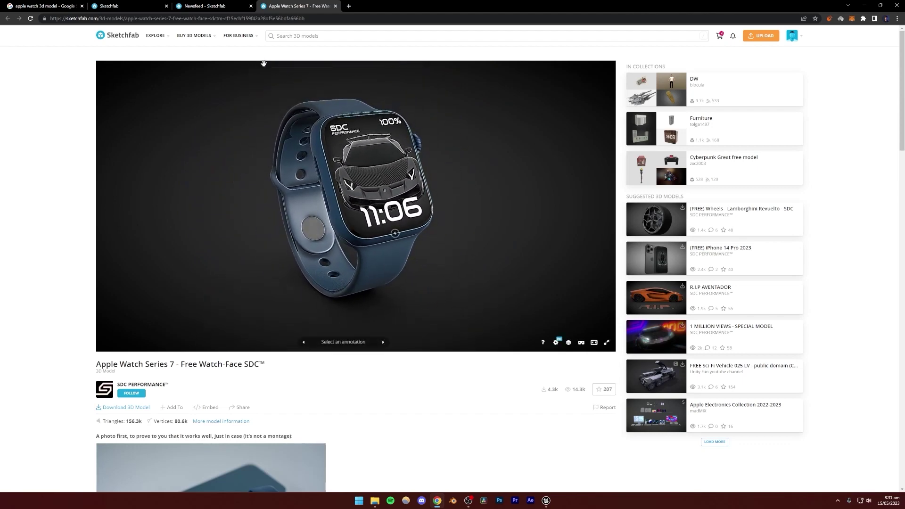
left_click(205, 6)
scroll(36, 227, "down", 2)
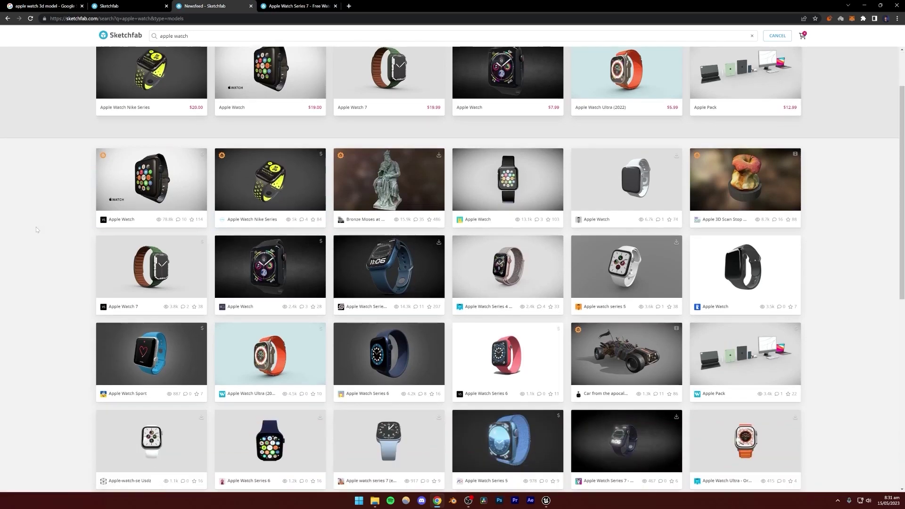
Open the Apple Watch Ultra - Orange model from the apple watch results in a new tab.
left_click(125, 6)
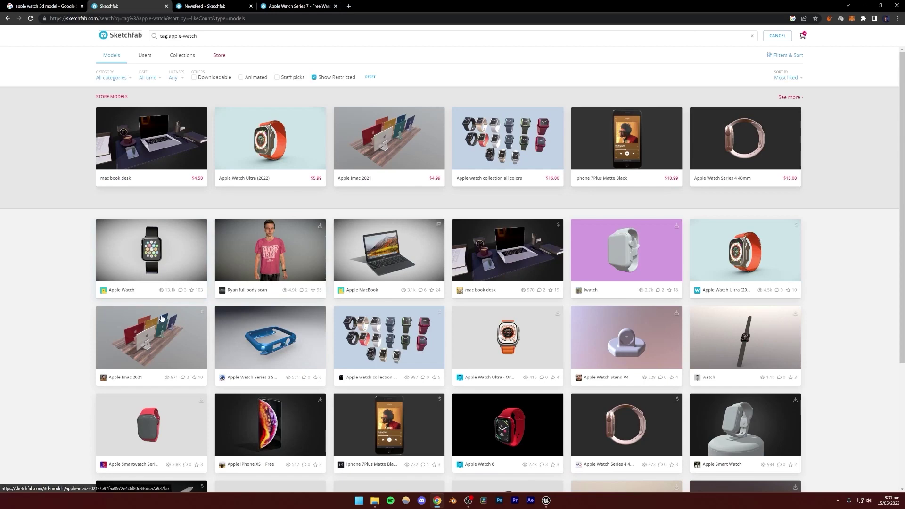
scroll(215, 333, "down", 4)
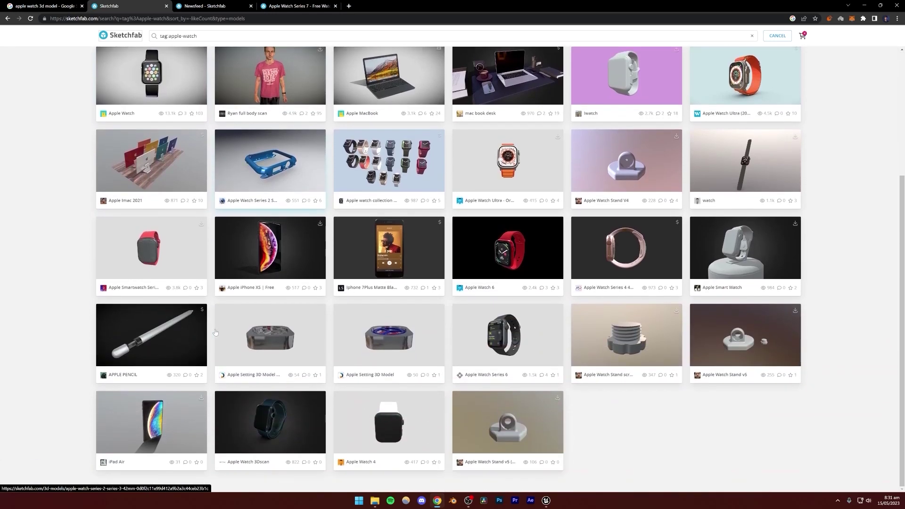
left_click(217, 4)
scroll(224, 48, "down", 2)
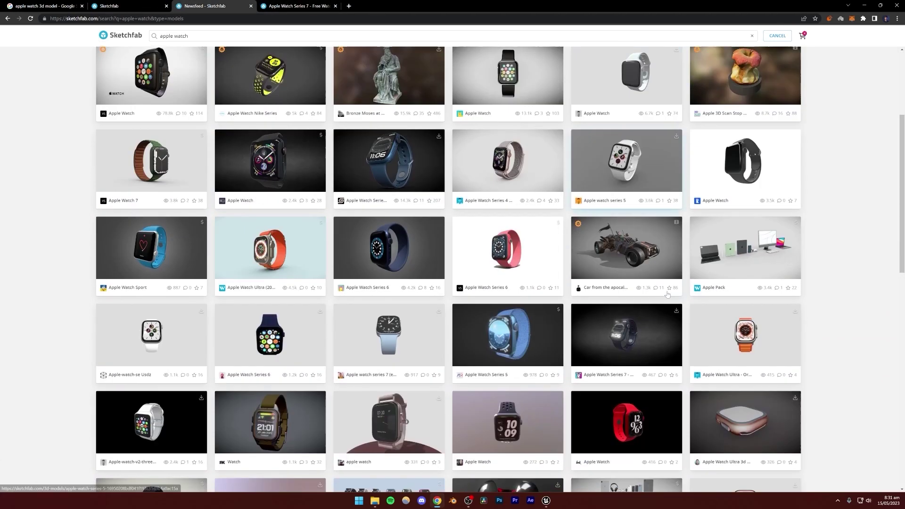
right_click(743, 337)
left_click(760, 344)
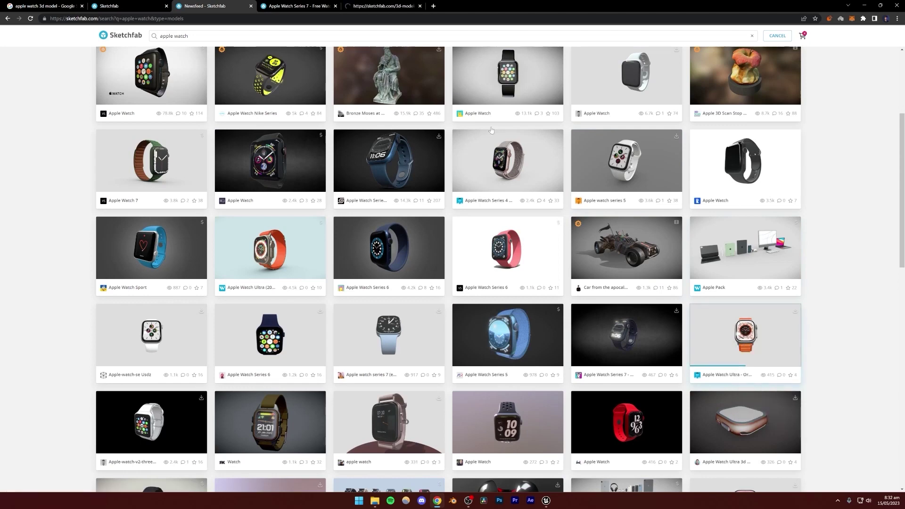
left_click(351, 5)
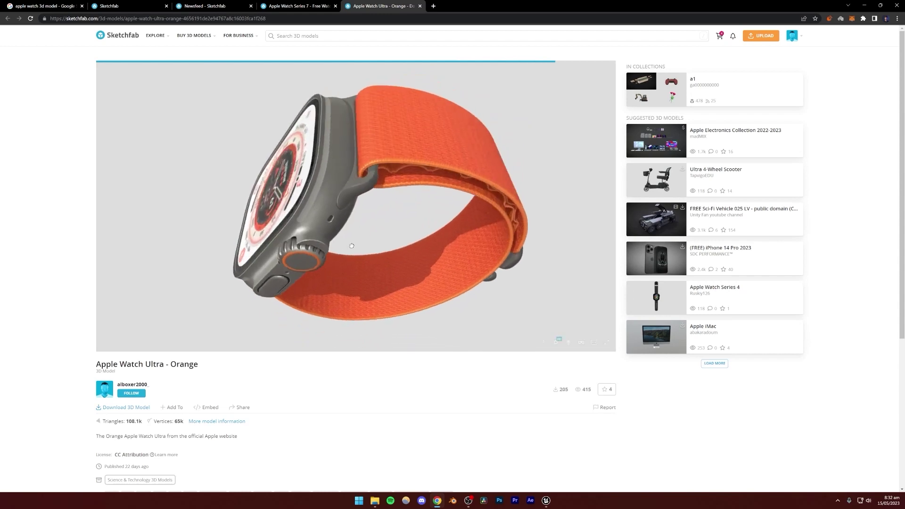
Compare the Series 7 and Ultra - Orange models, orbiting the Ultra to its front face.
key("ctrl+shift+Tab")
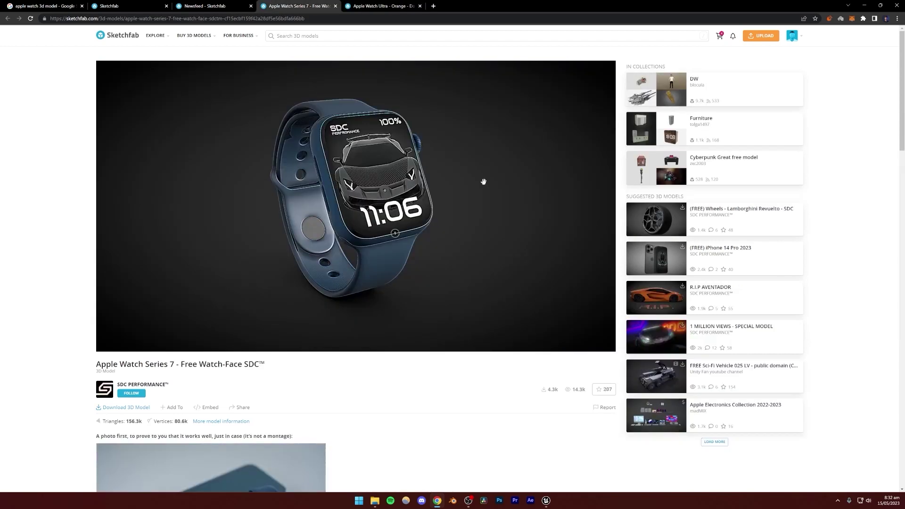
key("ctrl+Tab")
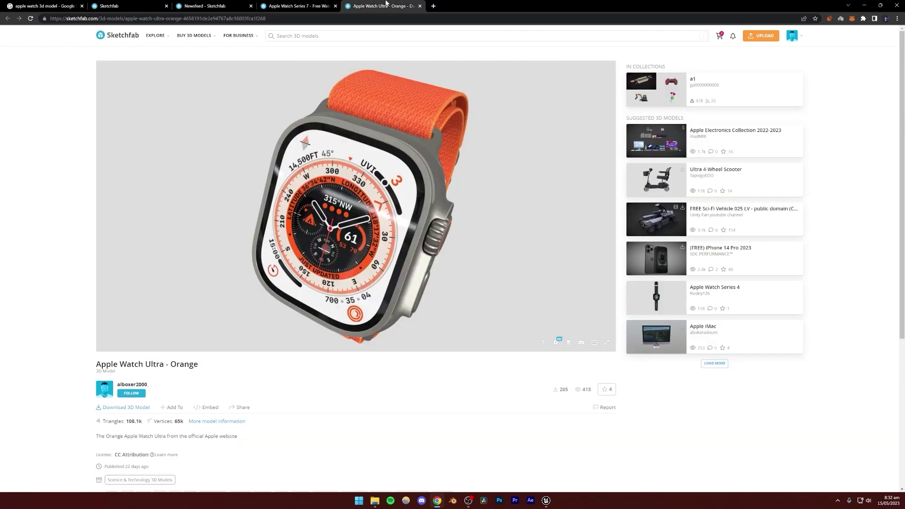
mouse_move(317, 177)
left_mouse_down()
mouse_move(325, 156)
mouse_move(444, 210)
left_mouse_up()
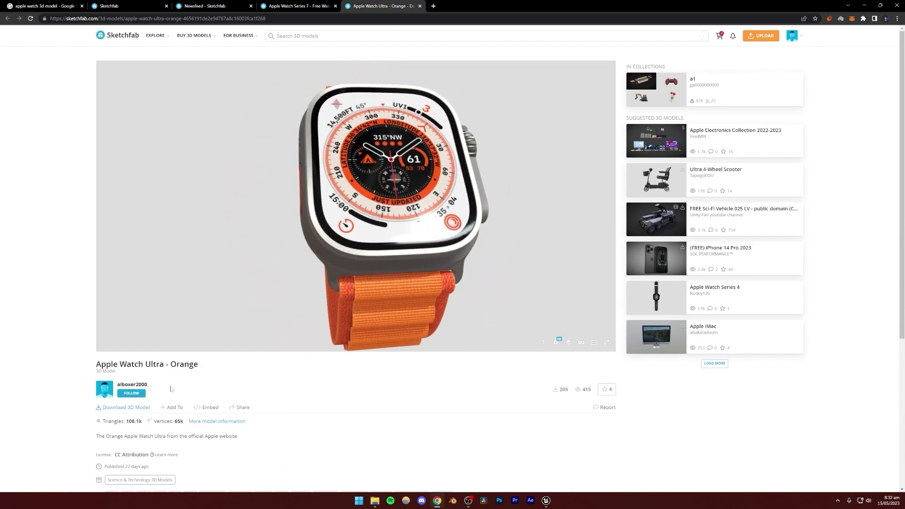
mouse_move(133, 384)
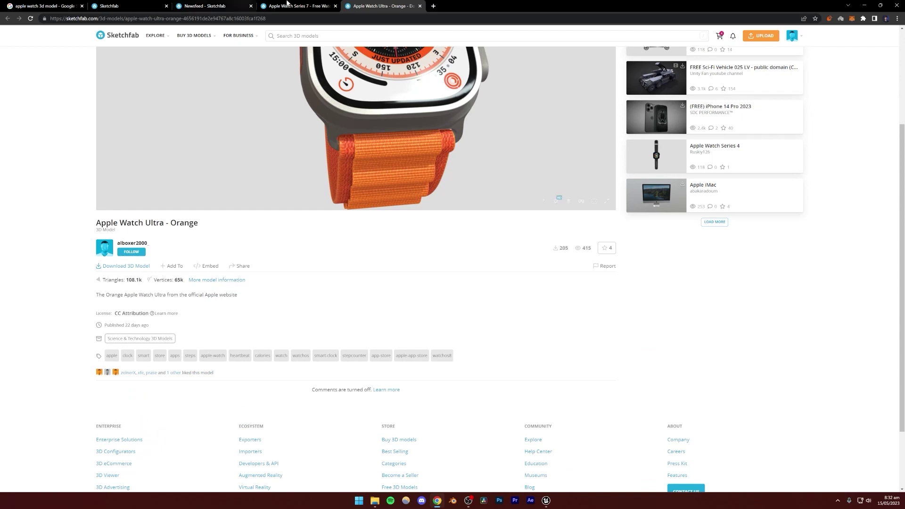
left_click(256, 3)
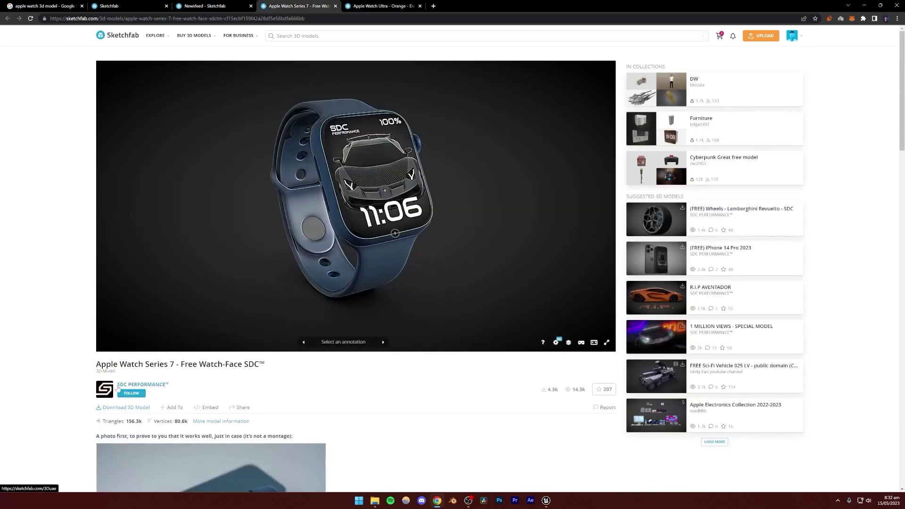
left_click(389, 3)
scroll(320, 289, "up", 3)
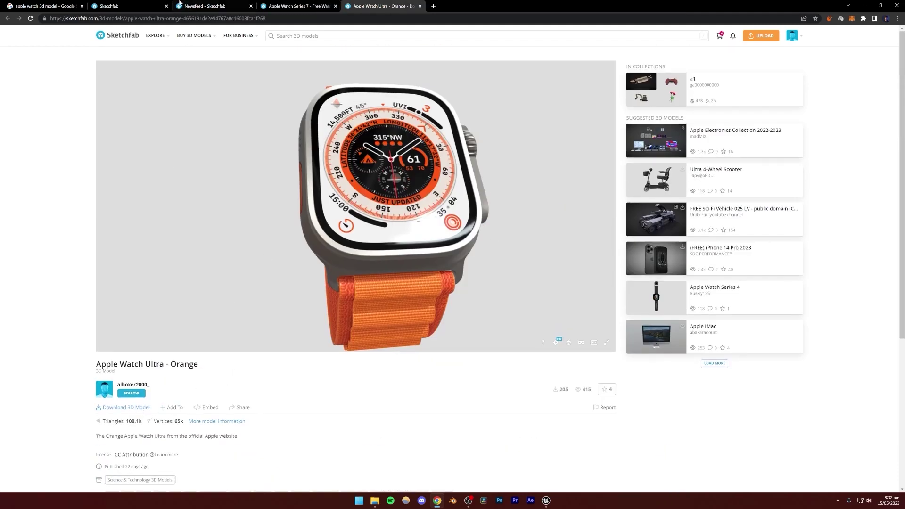
Review the apple watch search results again before heading to the model tabs.
left_click(182, 4)
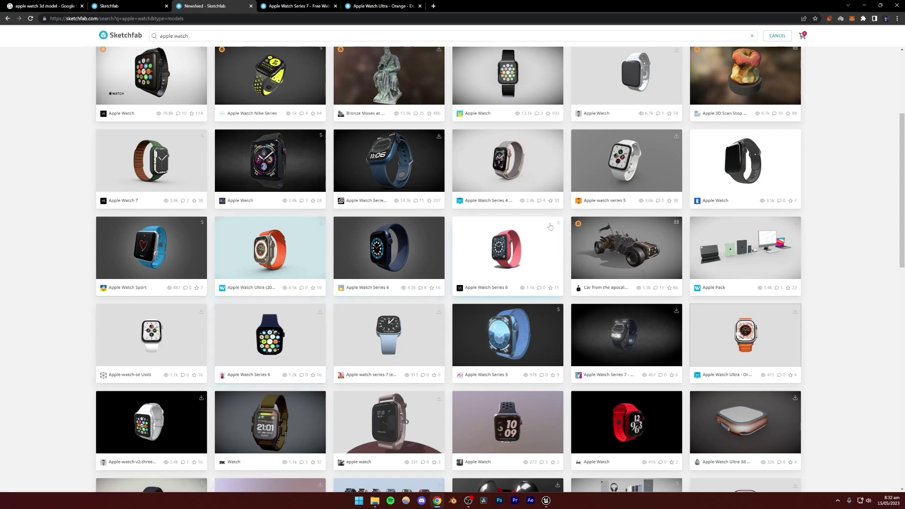
scroll(470, 267, "up", 3)
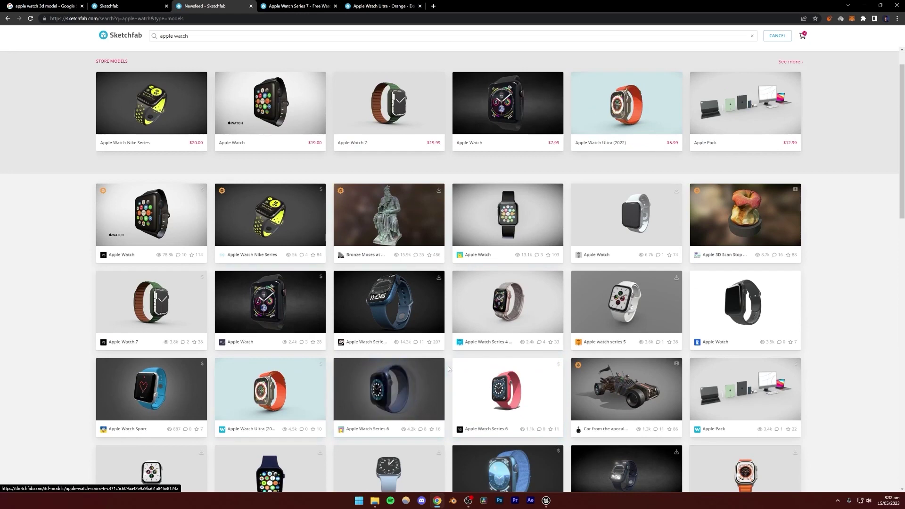
left_click(328, 6)
Download the Apple Watch Ultra - Orange model in glTF format from its Download dialog.
left_click(382, 5)
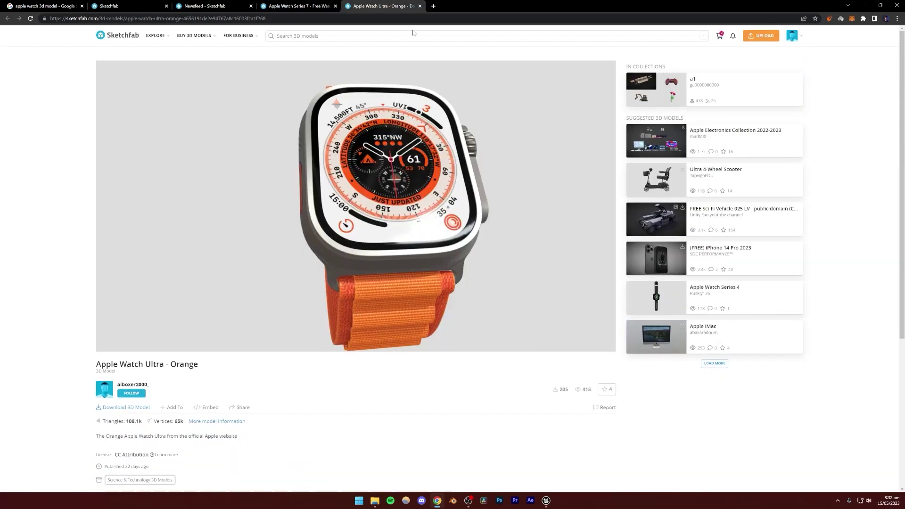
left_click(118, 410)
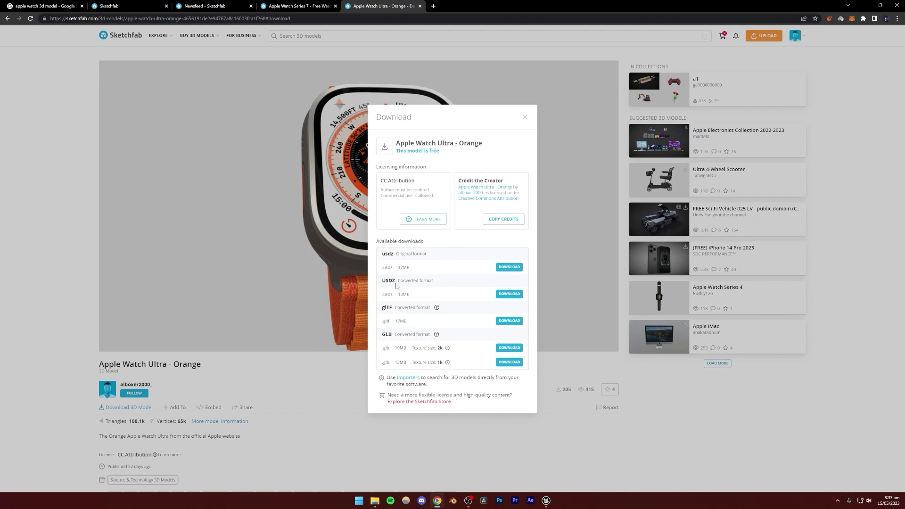
left_click_drag(396, 282, 383, 249)
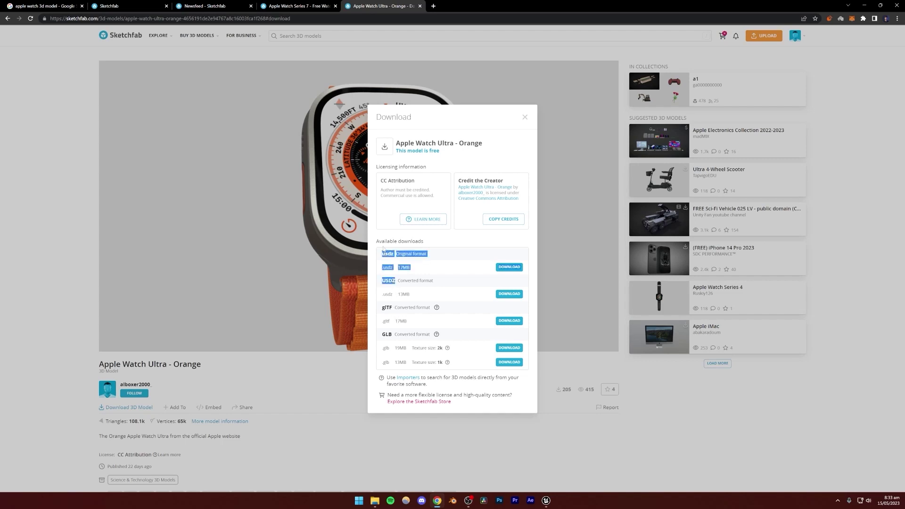
left_click(448, 267)
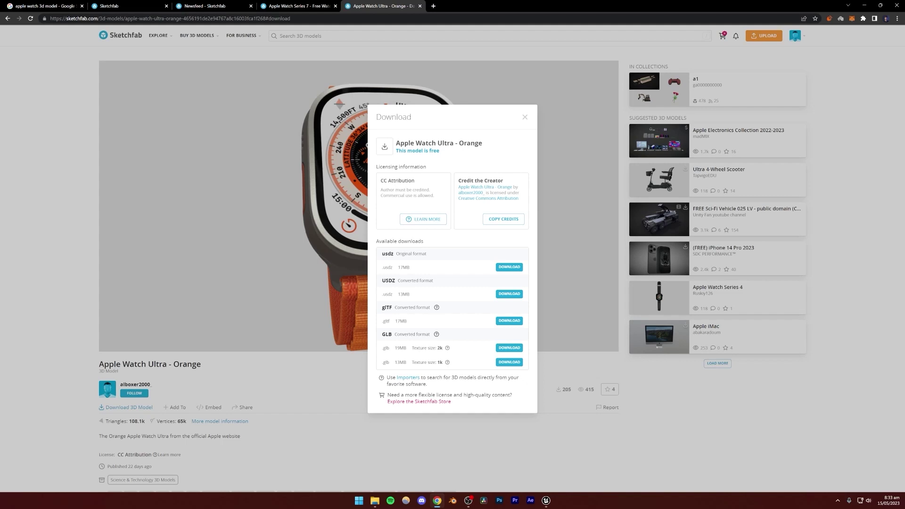
left_click(502, 325)
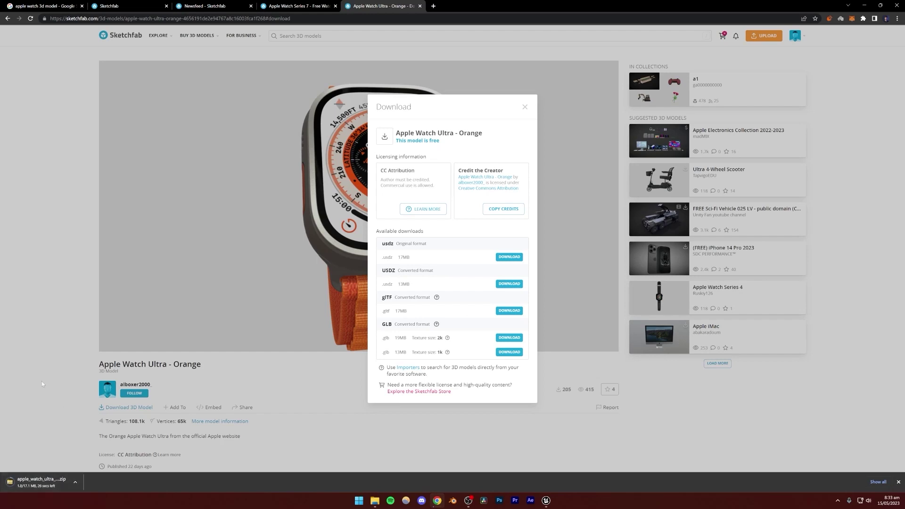
left_click(178, 276)
left_click(292, 5)
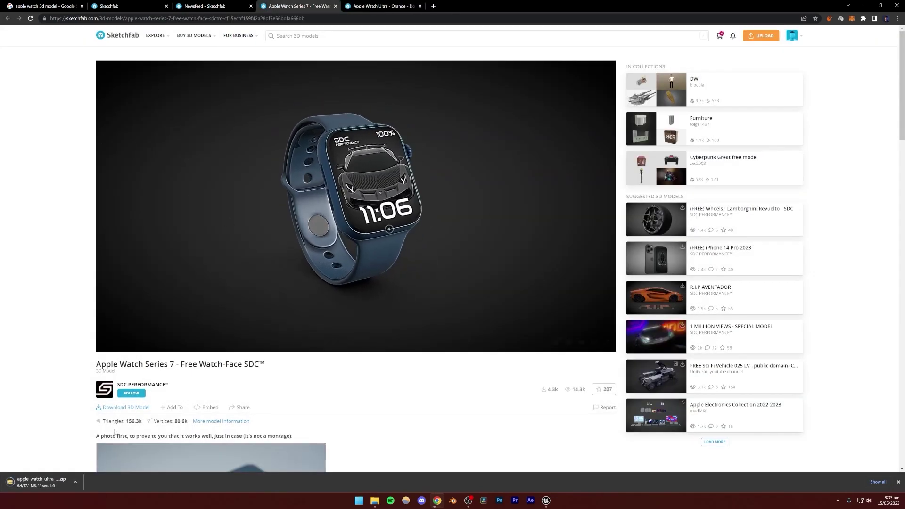
left_click(126, 407)
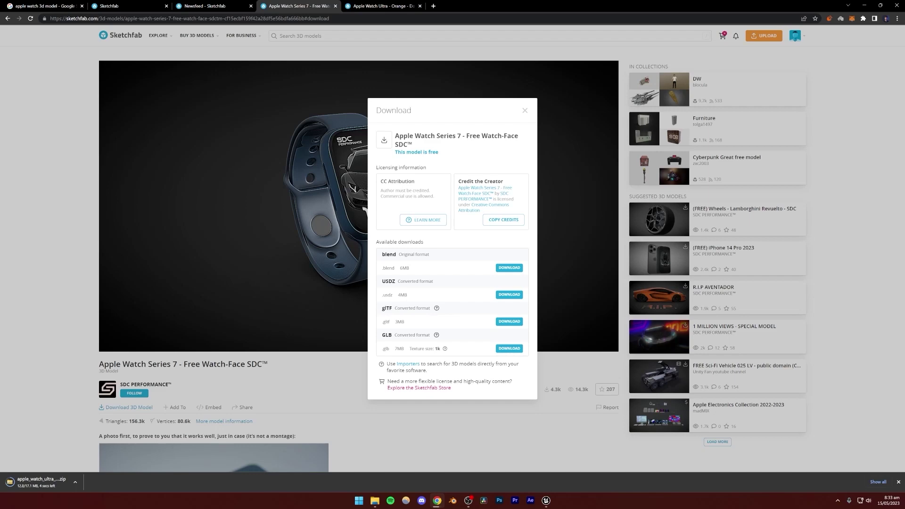
left_click(400, 415)
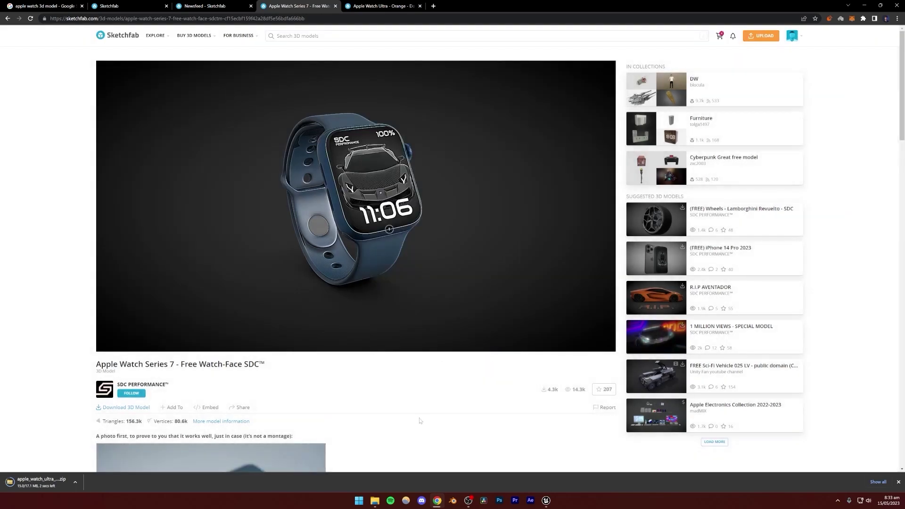
scroll(426, 417, "down", 4)
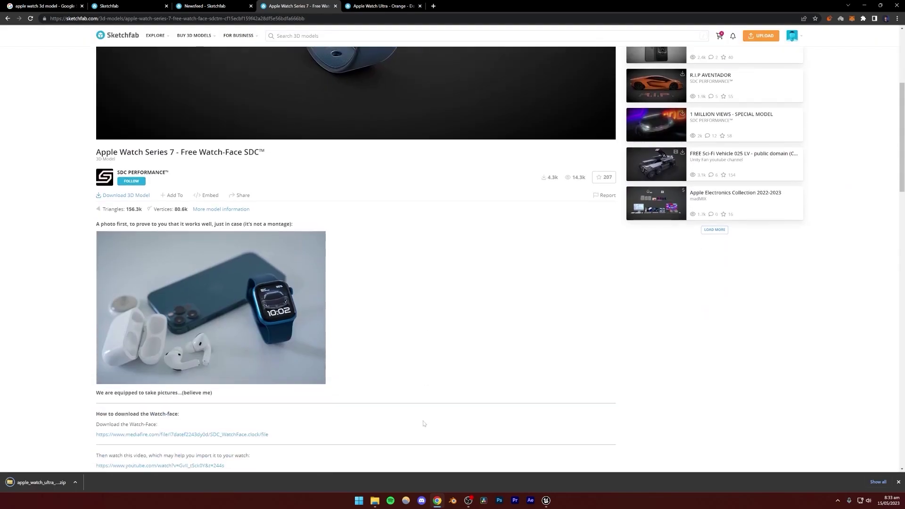
scroll(411, 434, "up", 4)
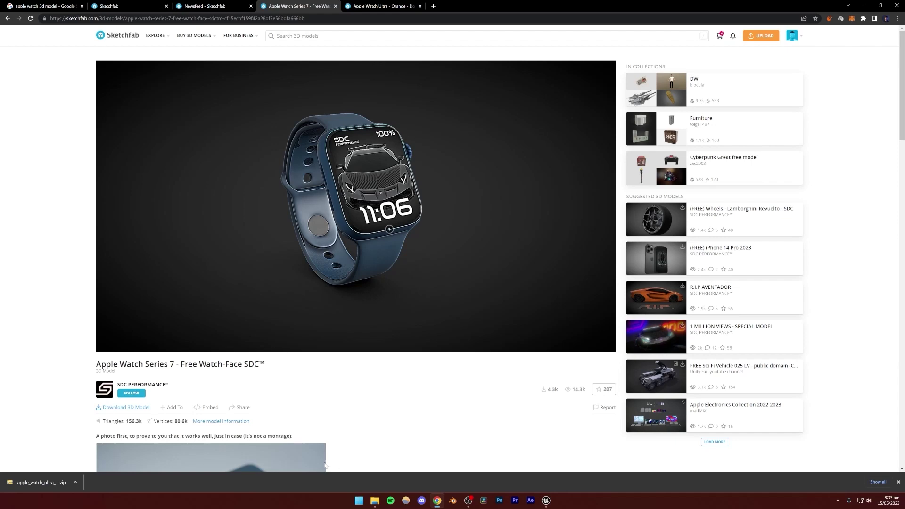
Open the downloaded zip and preview its metallic roughness, emissive and base colour textures.
left_click(36, 484)
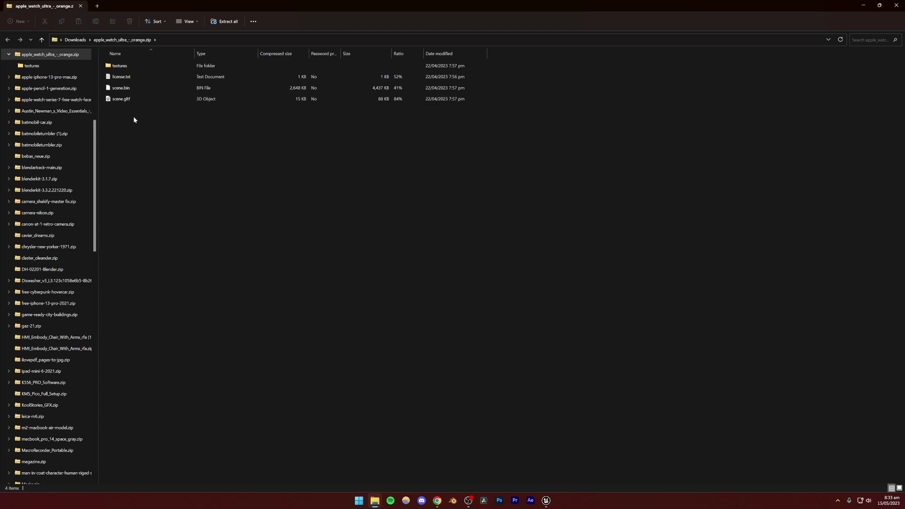
double_click(120, 66)
left_click(155, 189)
double_click(155, 189)
left_click(896, 6)
left_click(178, 247)
double_click(177, 245)
left_click(896, 6)
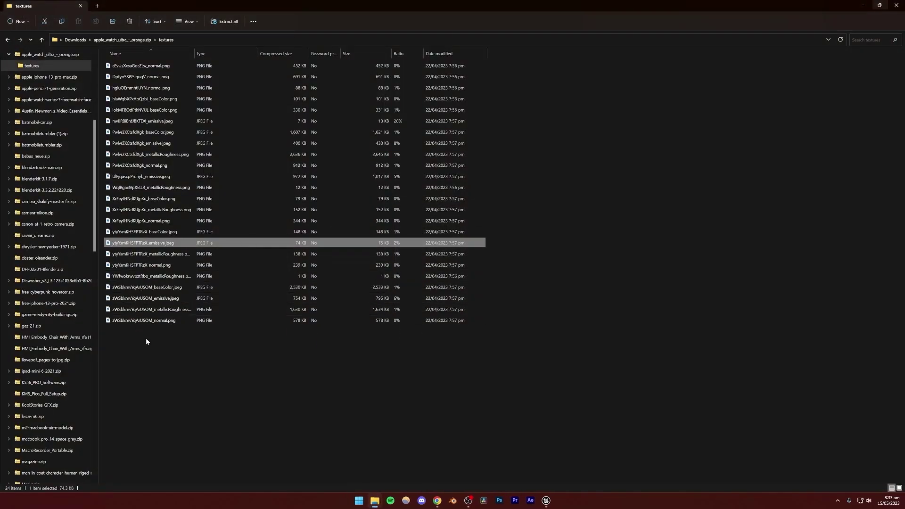
double_click(175, 98)
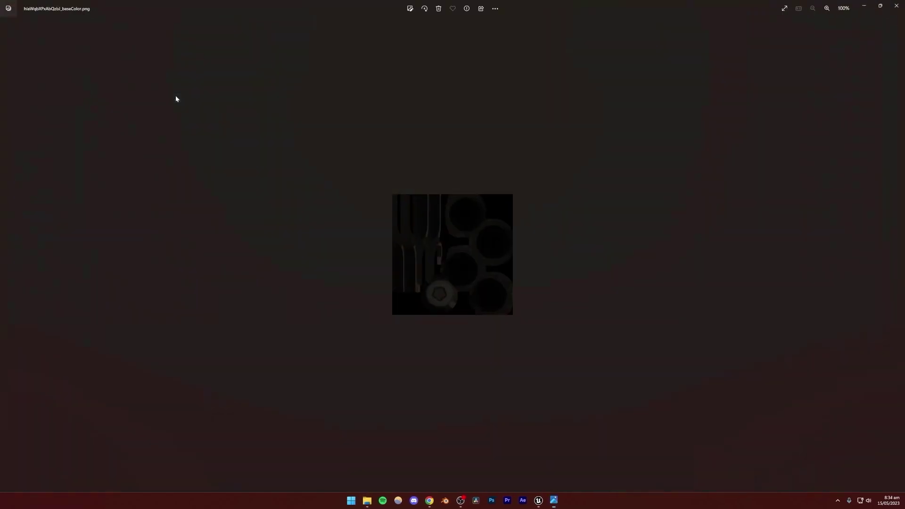
left_click(896, 6)
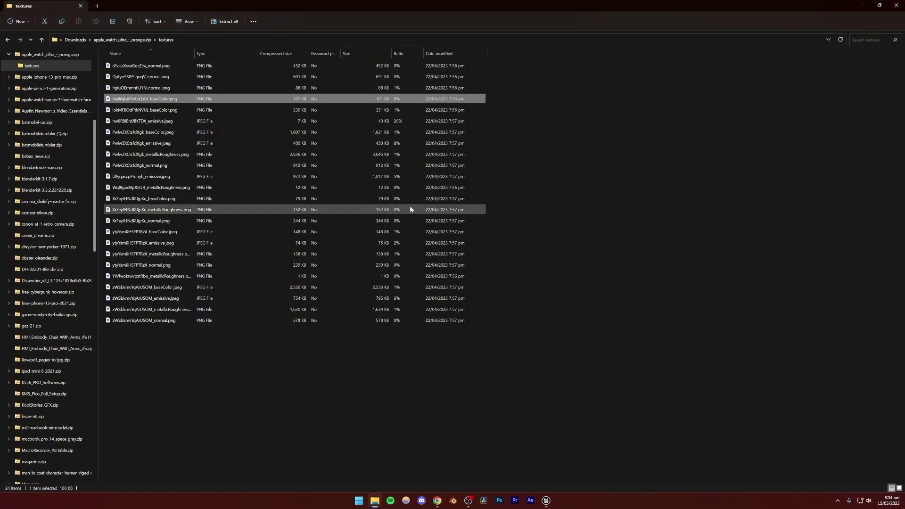
Copy the zip's textures folder onto the desktop.
key("ctrl+shift+3")
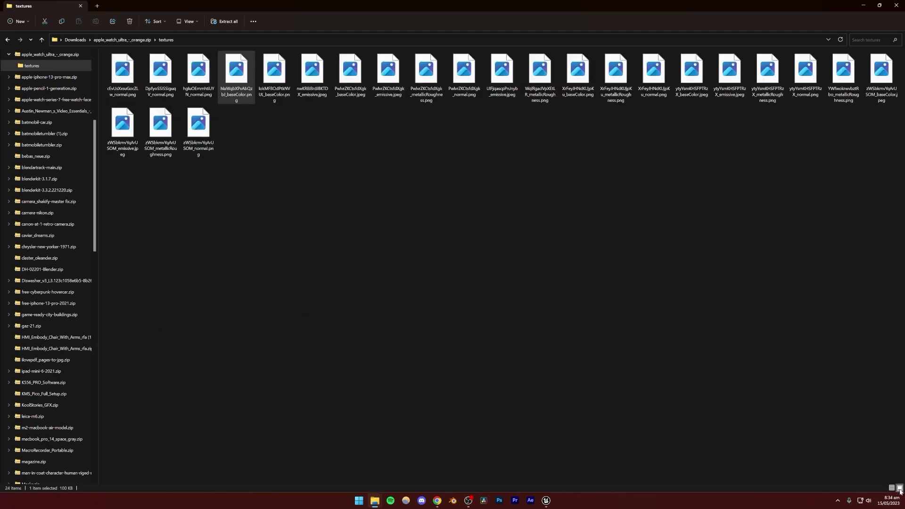
left_click(250, 153)
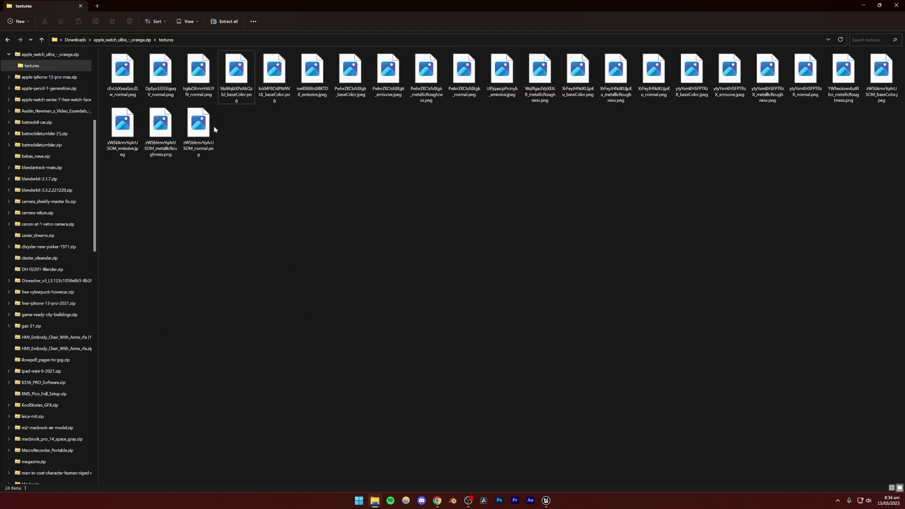
left_click(122, 40)
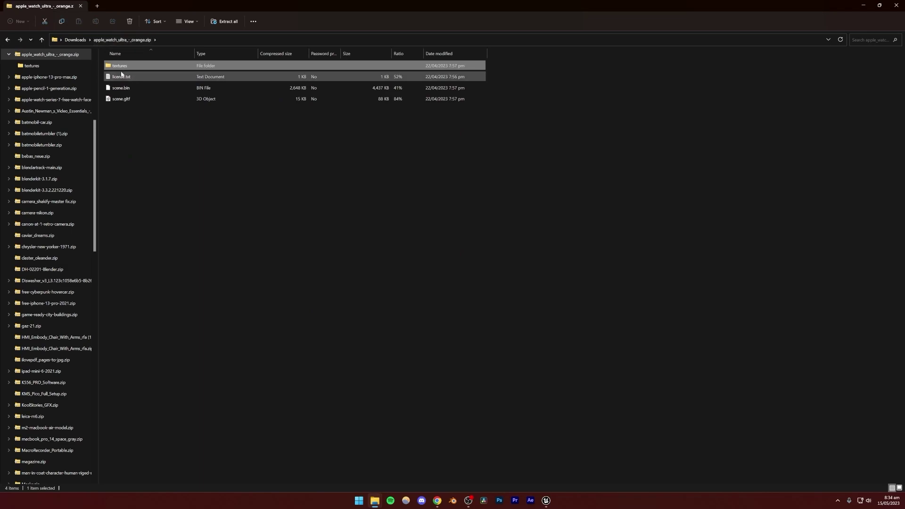
left_click_drag(121, 71, 417, 377)
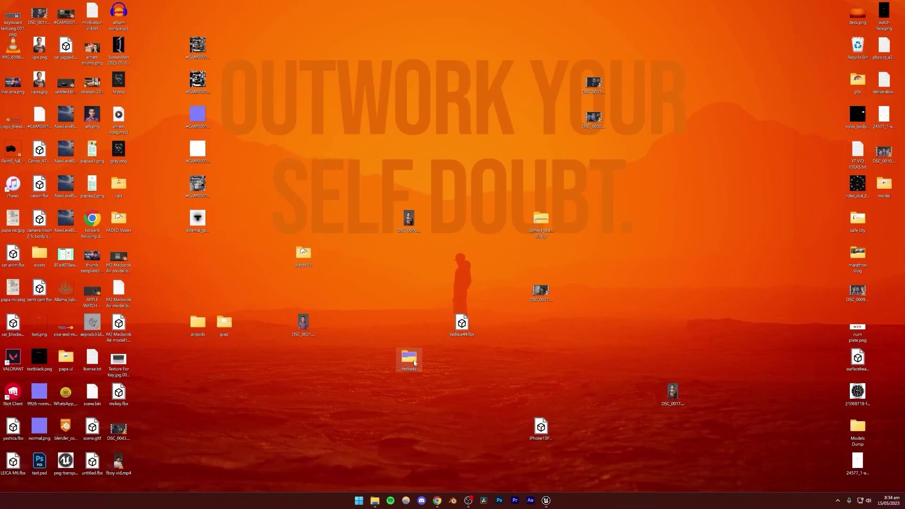
Open the desktop textures folder and view the emissive watch-face JPEG zoomed in.
double_click(409, 359)
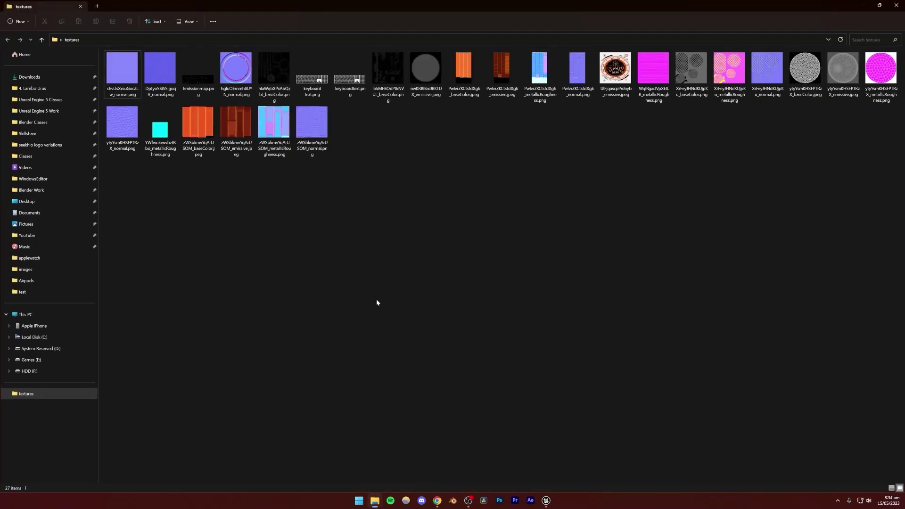
double_click(614, 83)
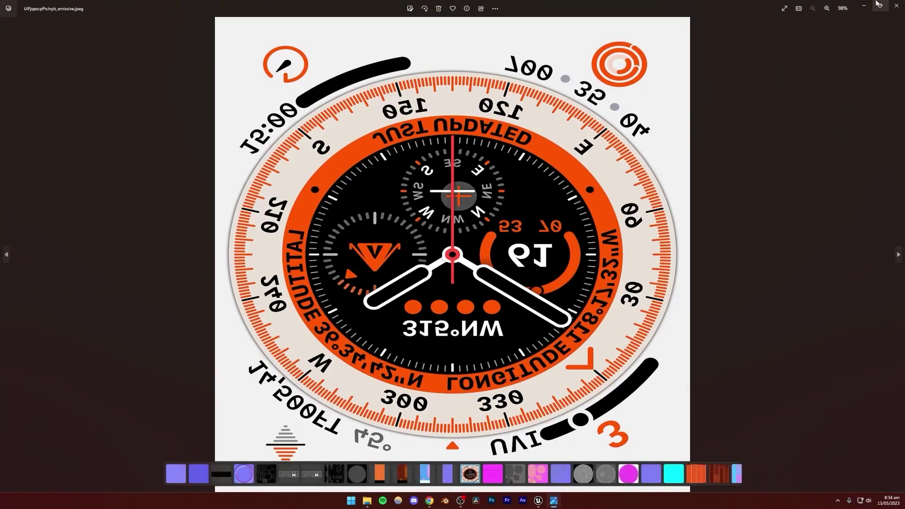
left_click(896, 6)
double_click(614, 82)
scroll(441, 275, "up", 2)
scroll(441, 275, "down", 2)
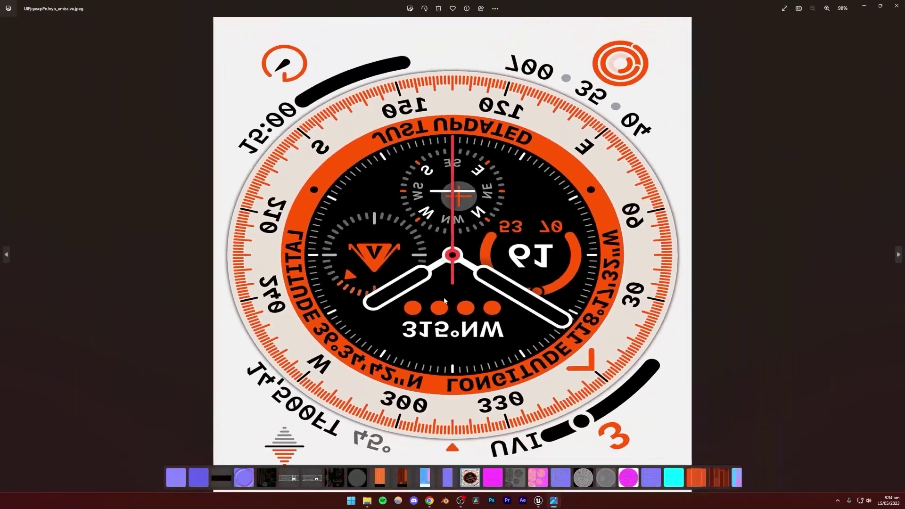
Search Google Images for 'apple watch face' and enlarge a couple of results.
left_click(429, 501)
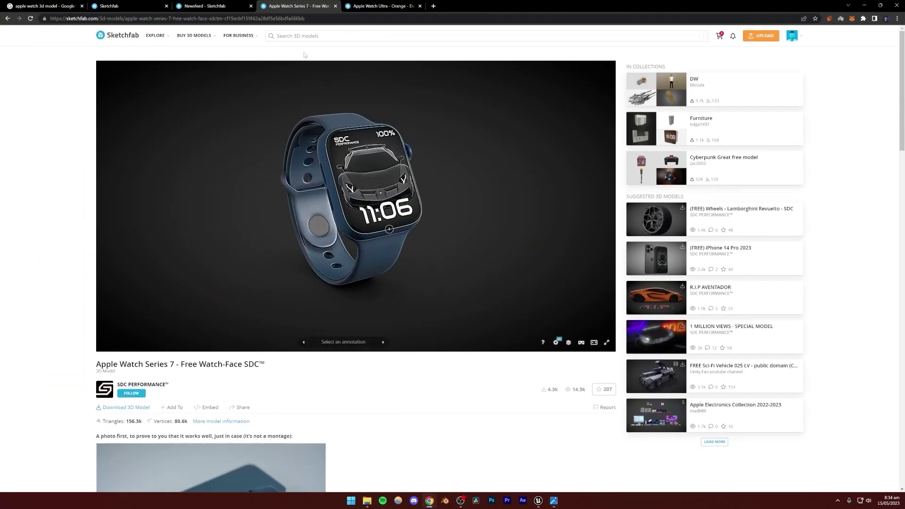
left_click(429, 6)
type("app")
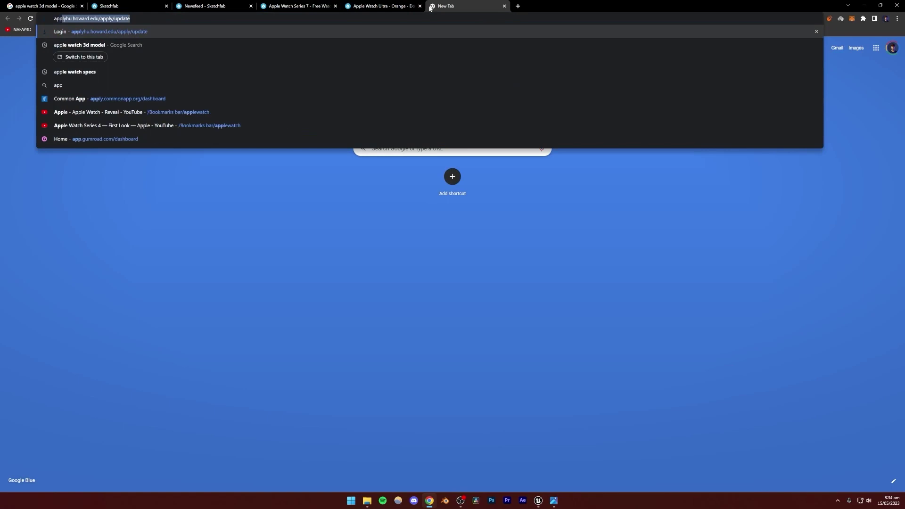
type("le watch face")
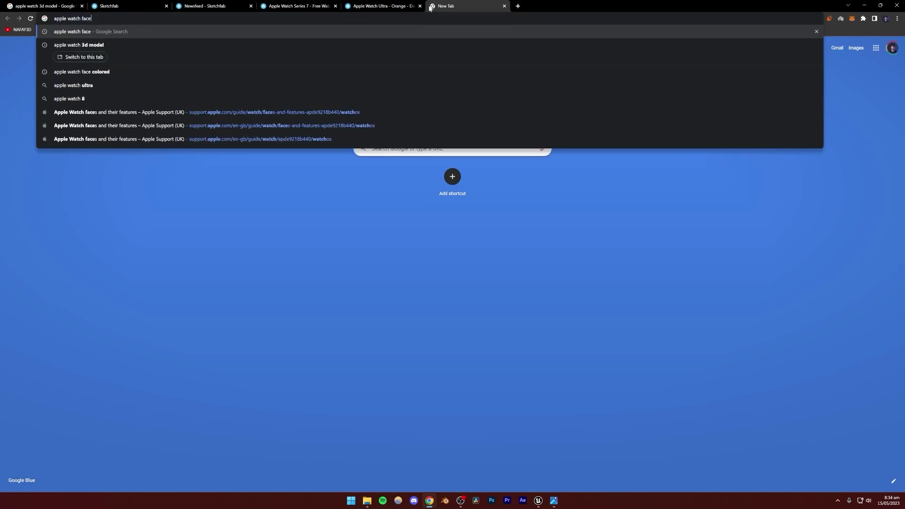
key("Return")
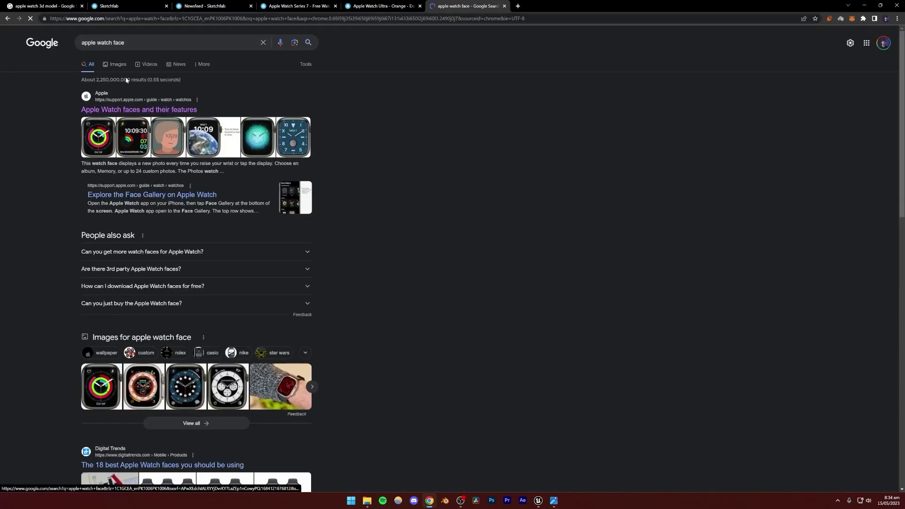
left_click(118, 65)
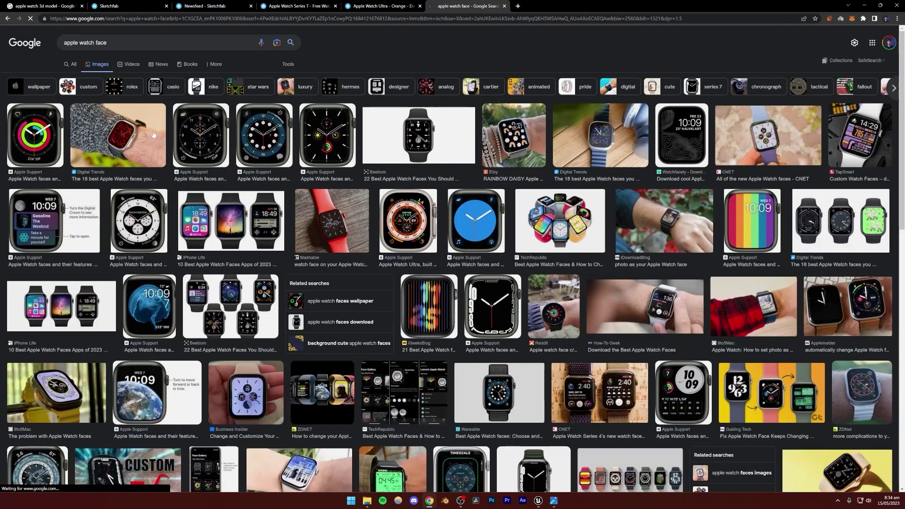
left_click(231, 220)
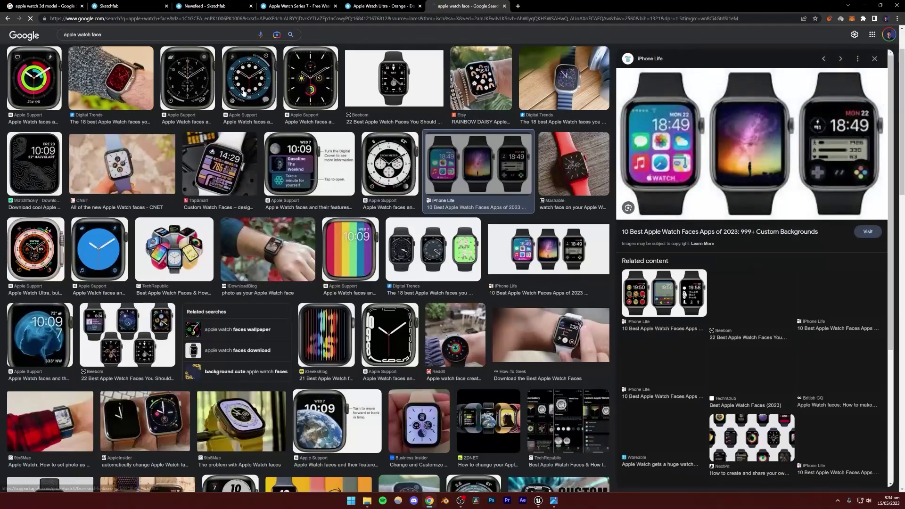
left_click(264, 77)
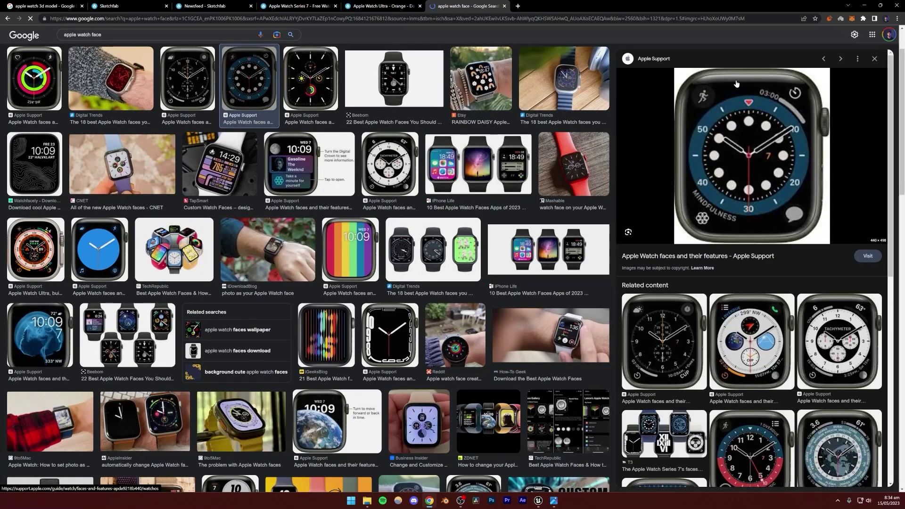
scroll(429, 246, "up", 2)
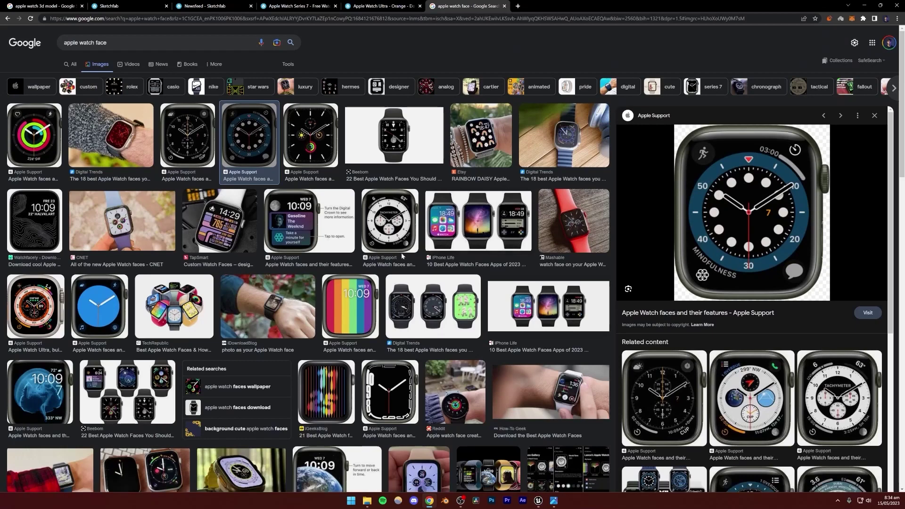
scroll(367, 267, "down", 1)
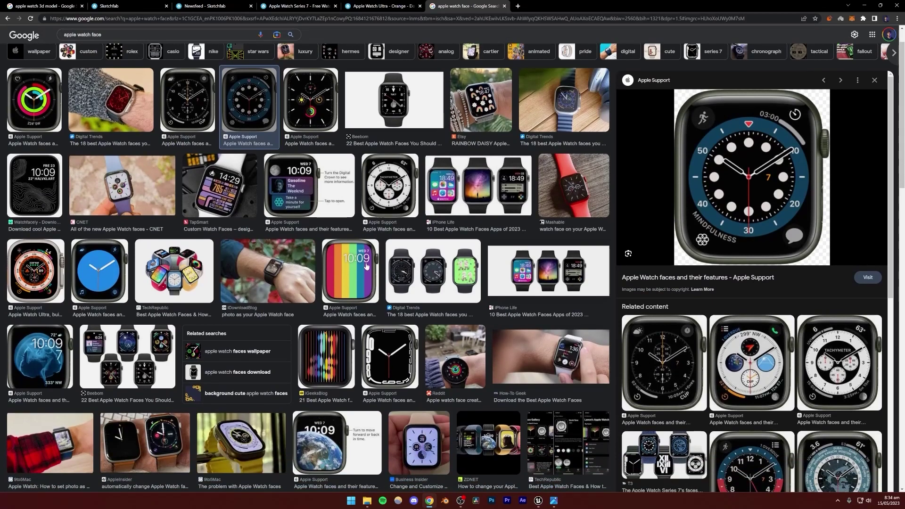
Browse the topographic Watchfacely face's site, close that tab, and return to the textures folder.
left_click(36, 188)
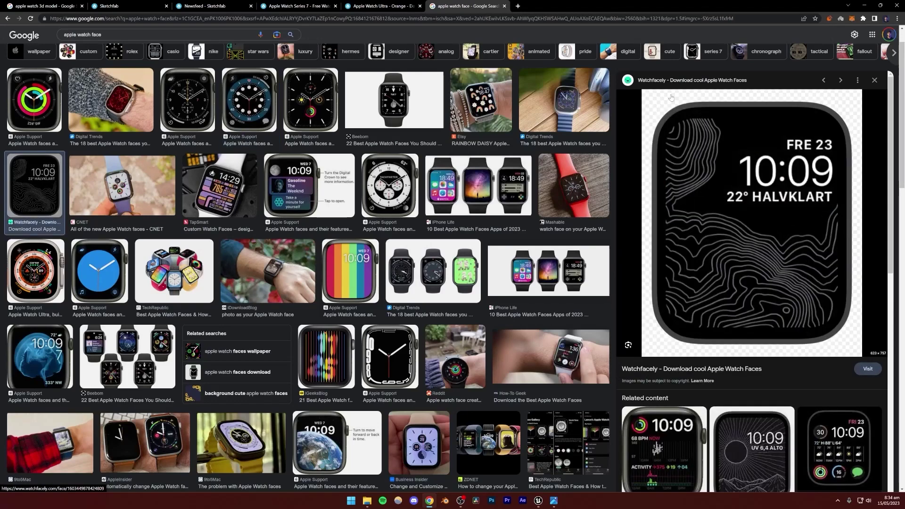
left_click(658, 78)
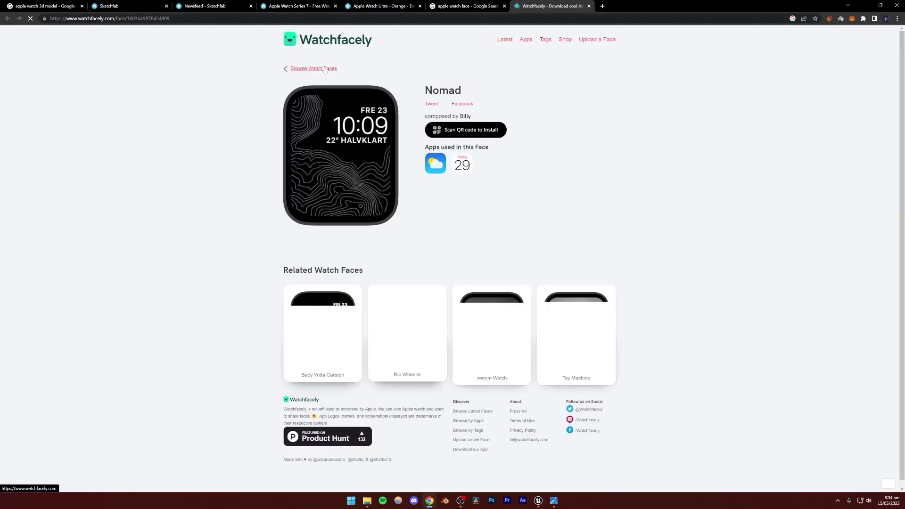
left_click(324, 70)
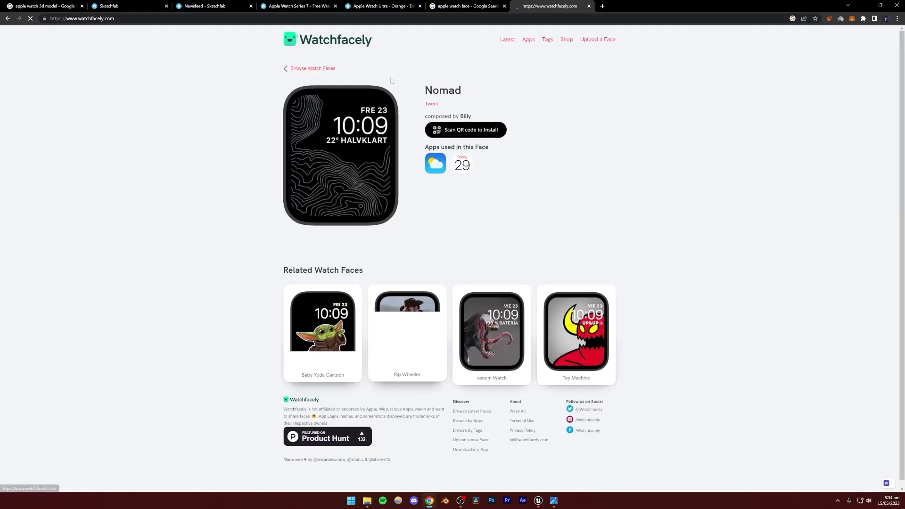
scroll(672, 222, "down", 2)
scroll(673, 221, "up", 2)
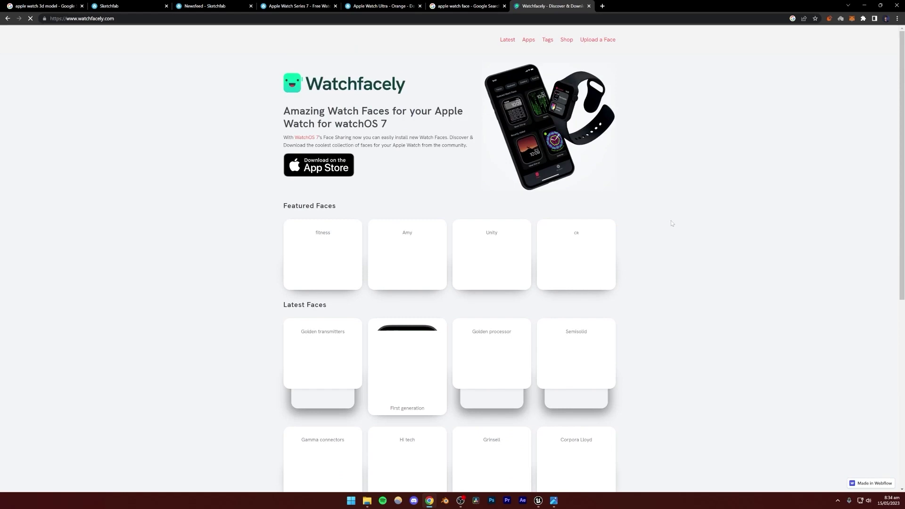
left_click(474, 3)
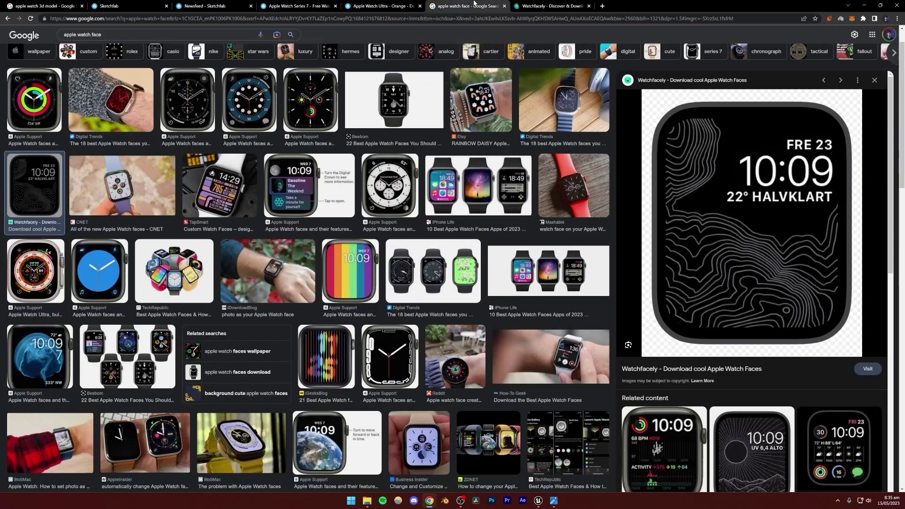
left_click(589, 5)
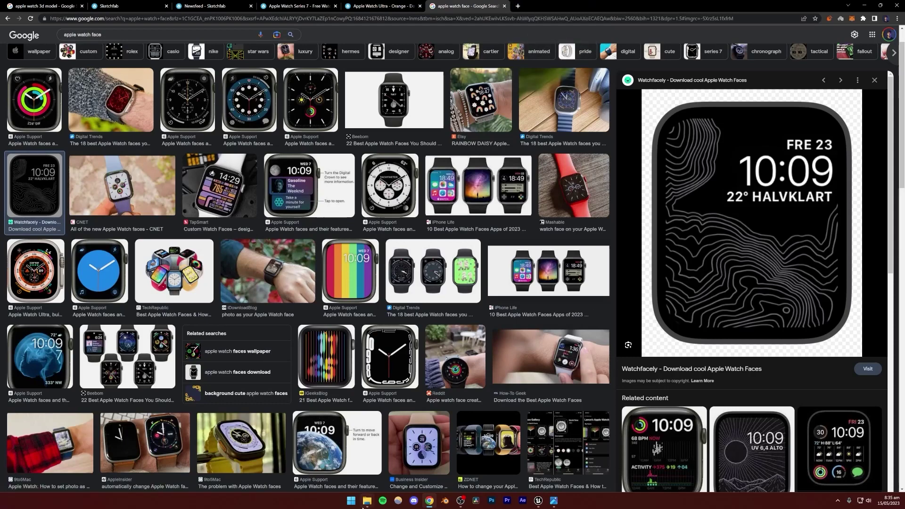
mouse_move(366, 501)
left_click(425, 473)
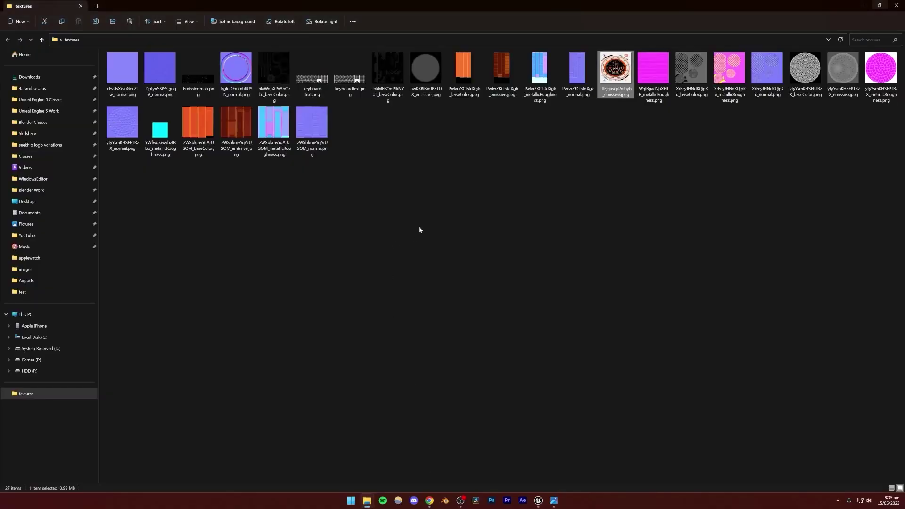
Select scene.gltf and scene.bin inside the downloaded watch zip.
left_click(395, 222)
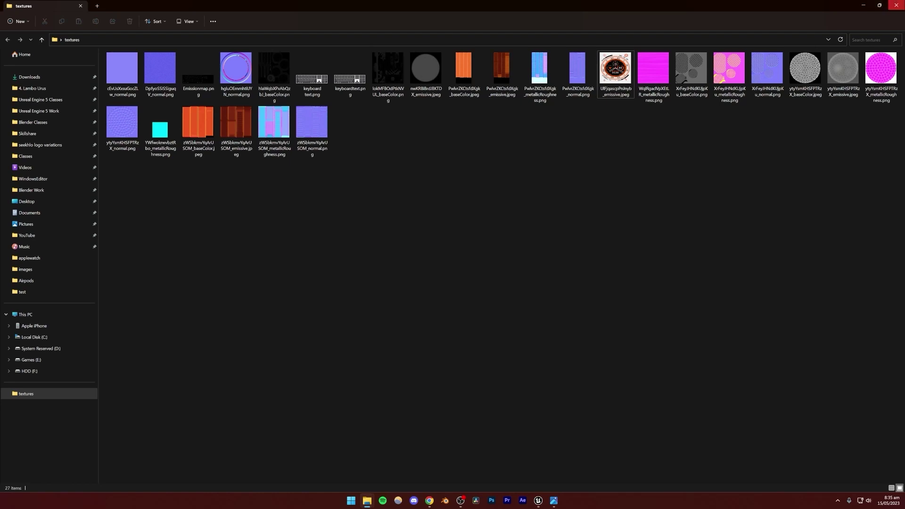
left_click(879, 5)
left_click(859, 18)
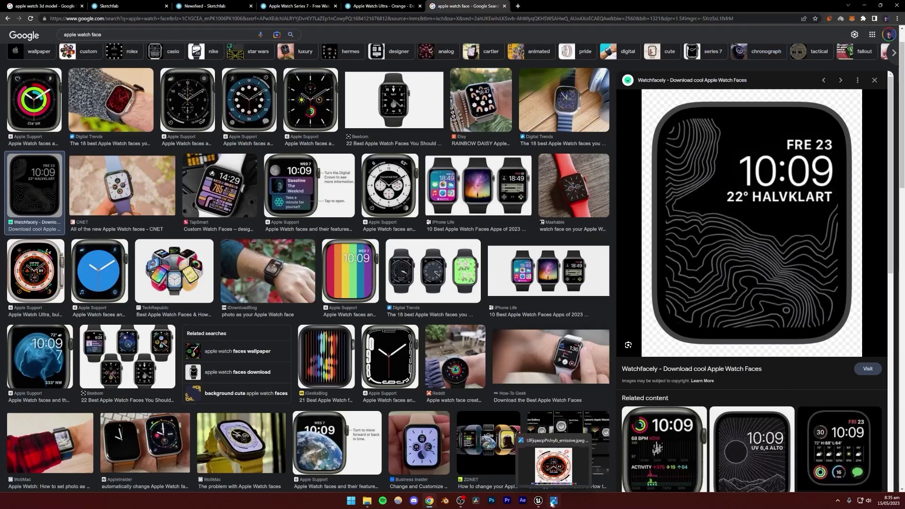
mouse_move(366, 504)
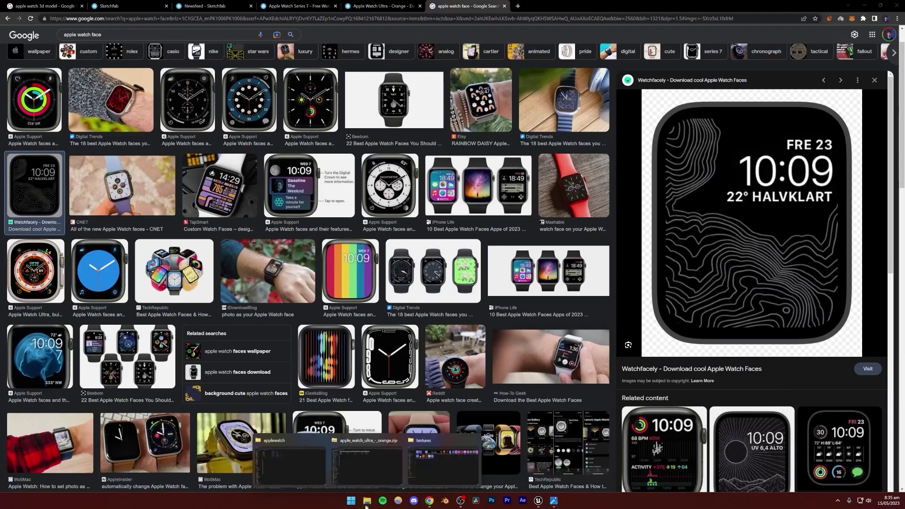
left_click(387, 471)
left_click_drag(143, 115, 124, 89)
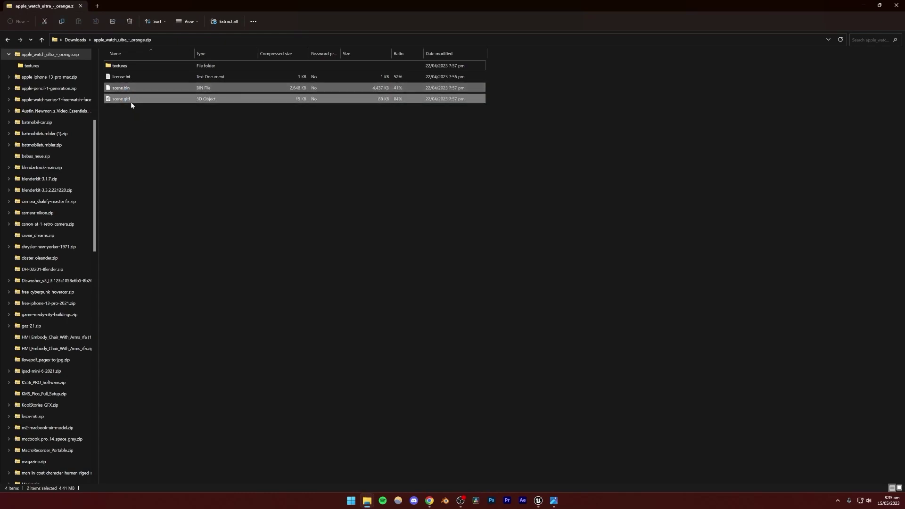
Create a new desktop folder named 'watch ultra'.
key("super+d")
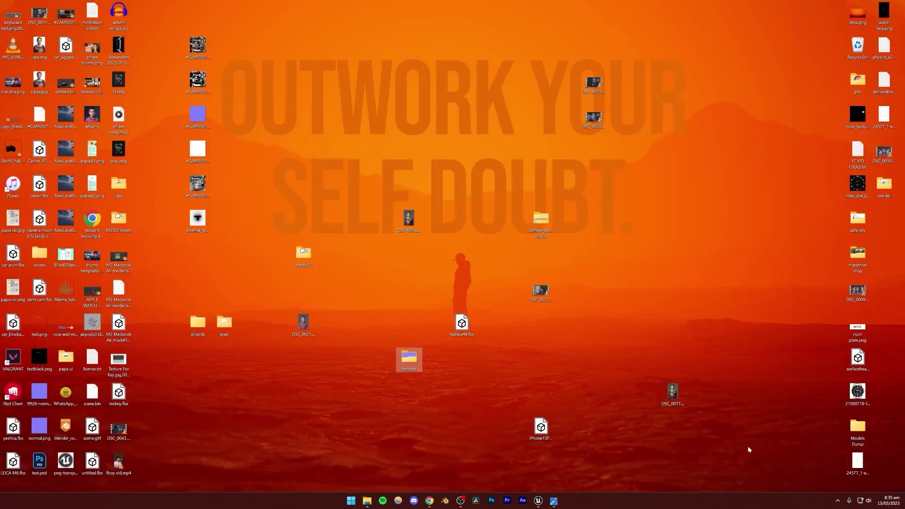
right_click(355, 342)
mouse_move(424, 379)
left_click(464, 380)
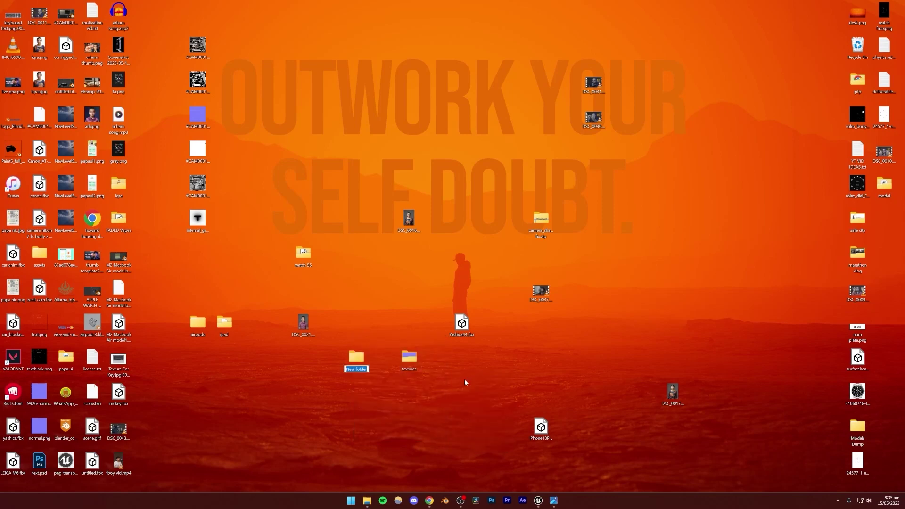
type("wathc")
key("BackSpace")
key("BackSpace")
type("ch ultra")
key("Return")
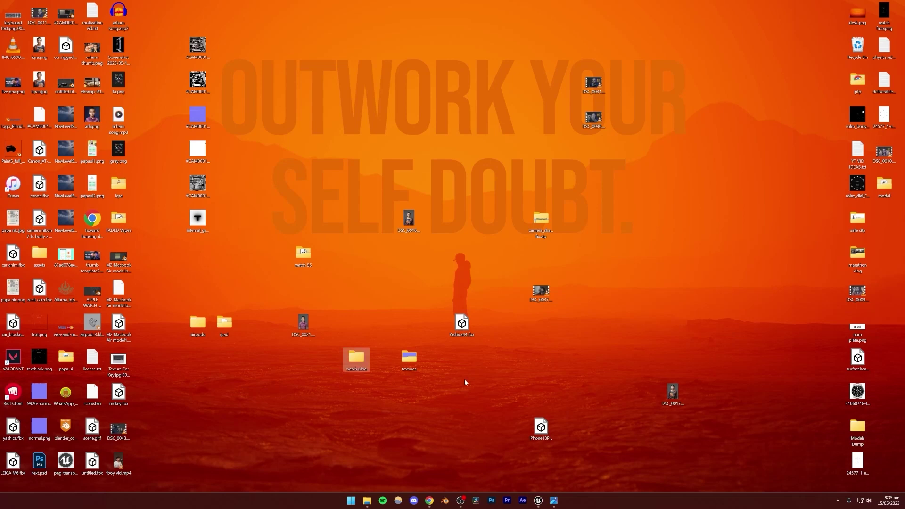
Copy scene.gltf and scene.bin from the zip into watch ultra, then launch Blender.
double_click(356, 358)
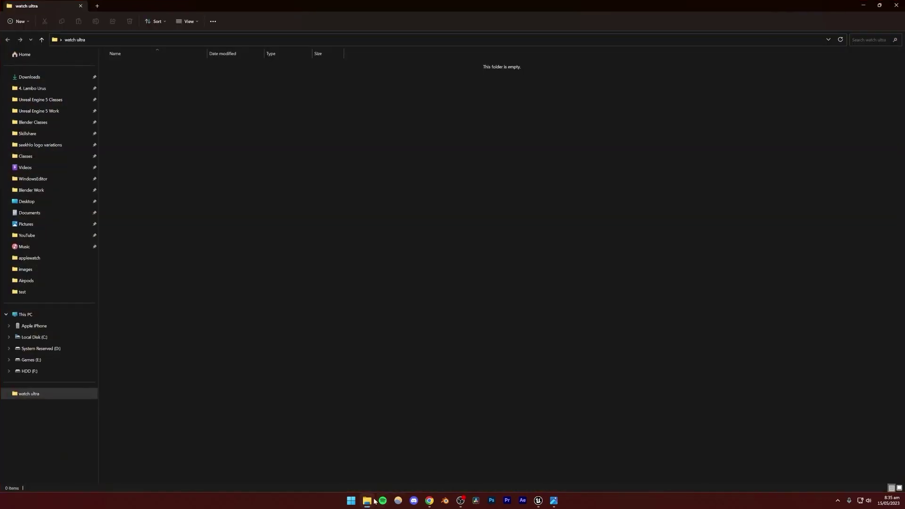
mouse_move(375, 501)
left_click(319, 465)
left_click_drag(130, 99, 384, 254)
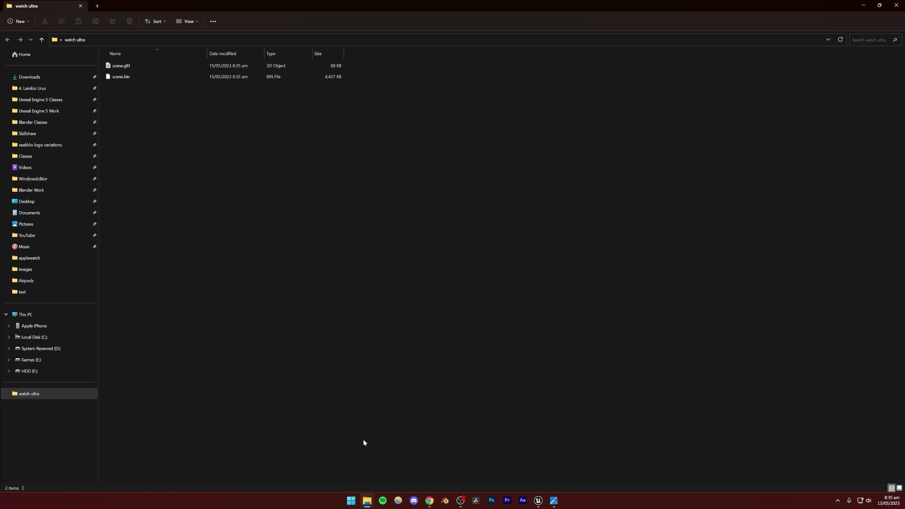
left_click(445, 500)
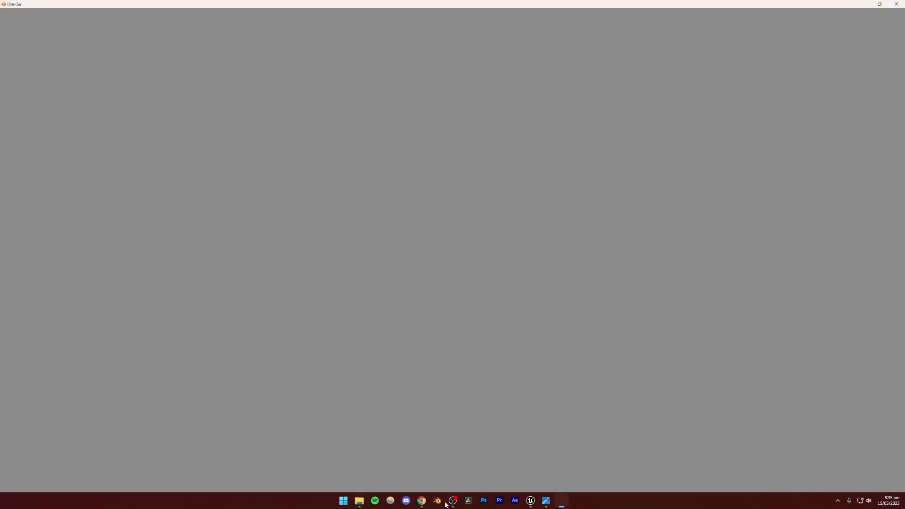
Delete Blender's default camera, cube and light.
mouse_move(359, 501)
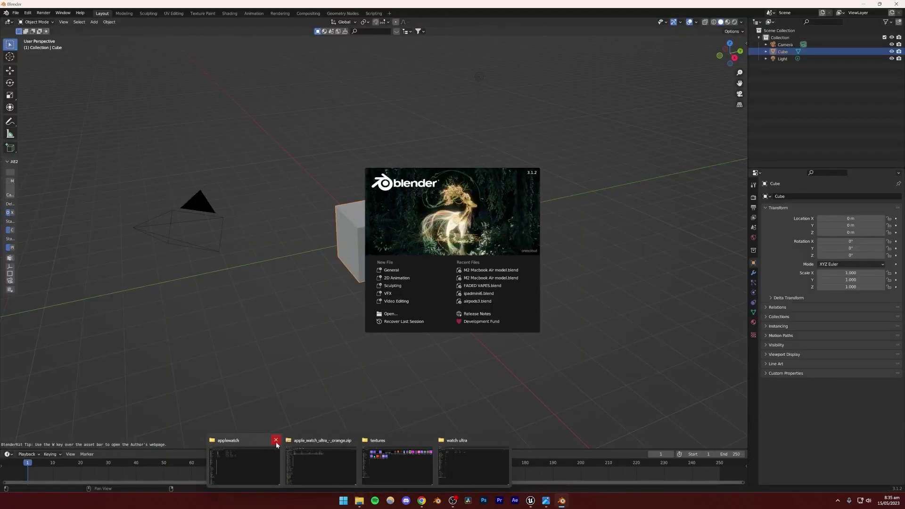
mouse_move(277, 444)
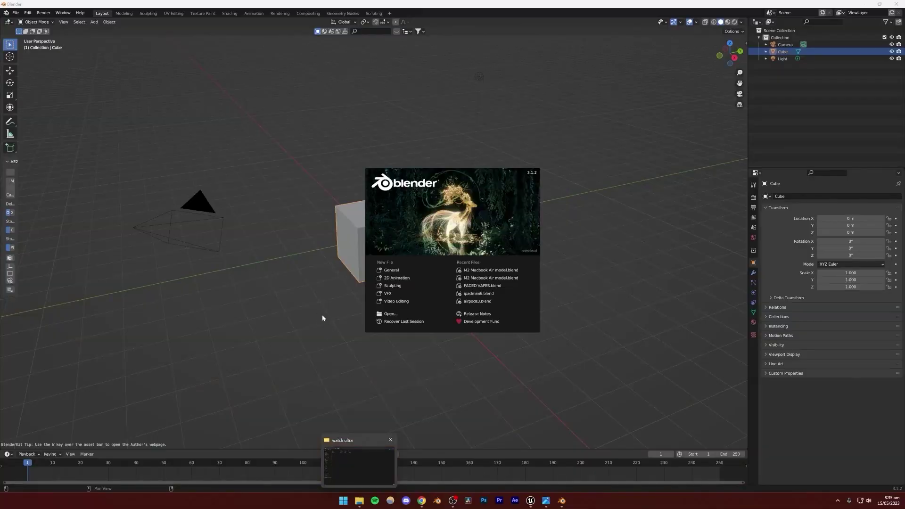
left_click(321, 312)
scroll(321, 312, "down", 5)
left_click_drag(223, 178, 536, 324)
key("Delete")
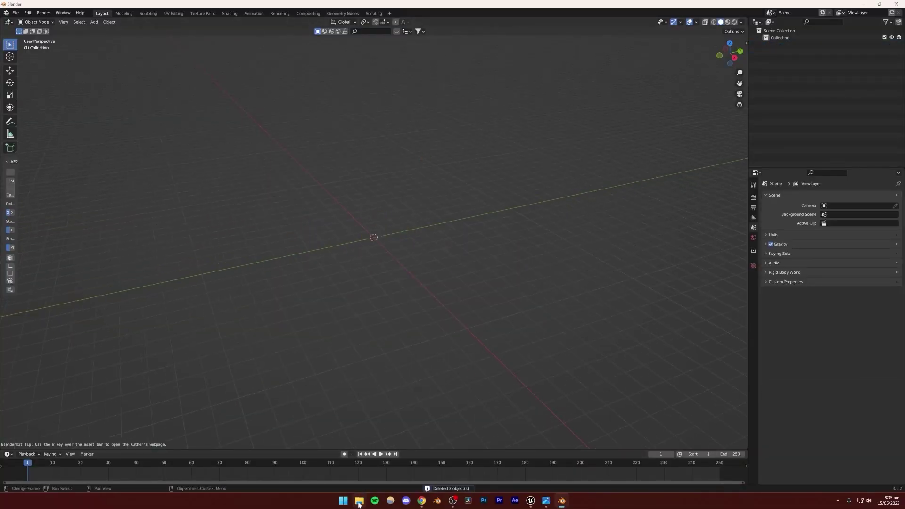
Import scene.gltf from Desktop/watch ultra as a glTF 2.0 file.
left_click(15, 13)
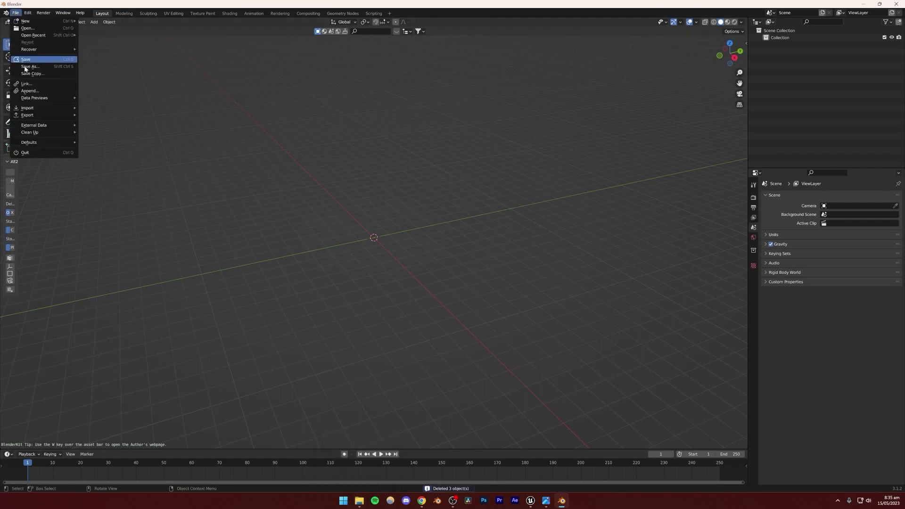
mouse_move(64, 108)
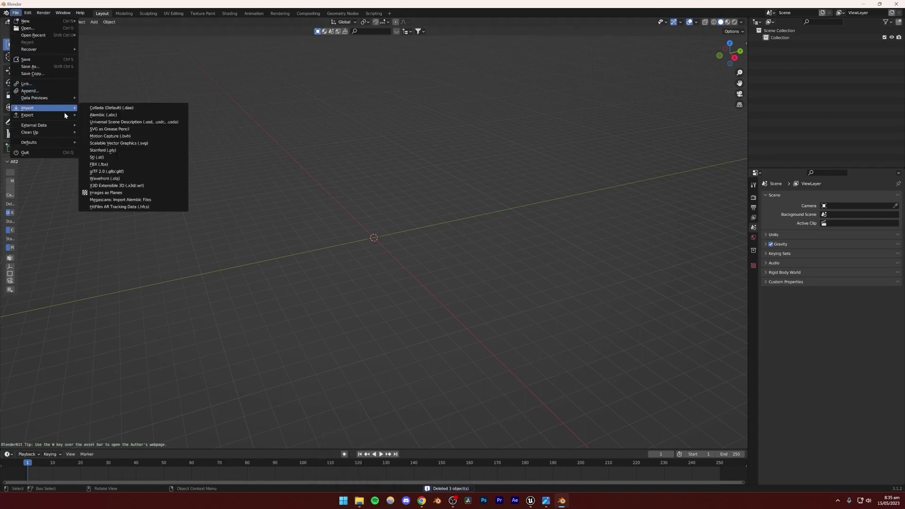
left_click(115, 172)
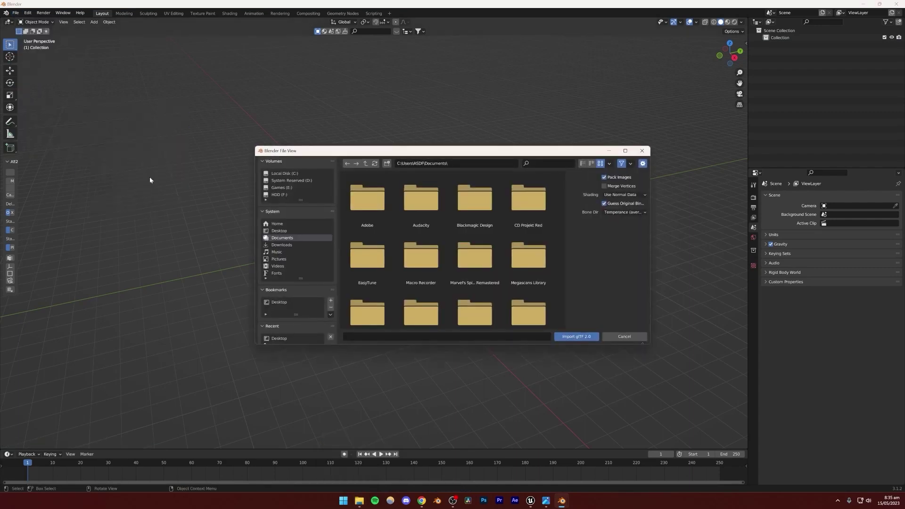
left_click(279, 230)
scroll(492, 242, "down", 4)
scroll(490, 238, "down", 3)
double_click(498, 239)
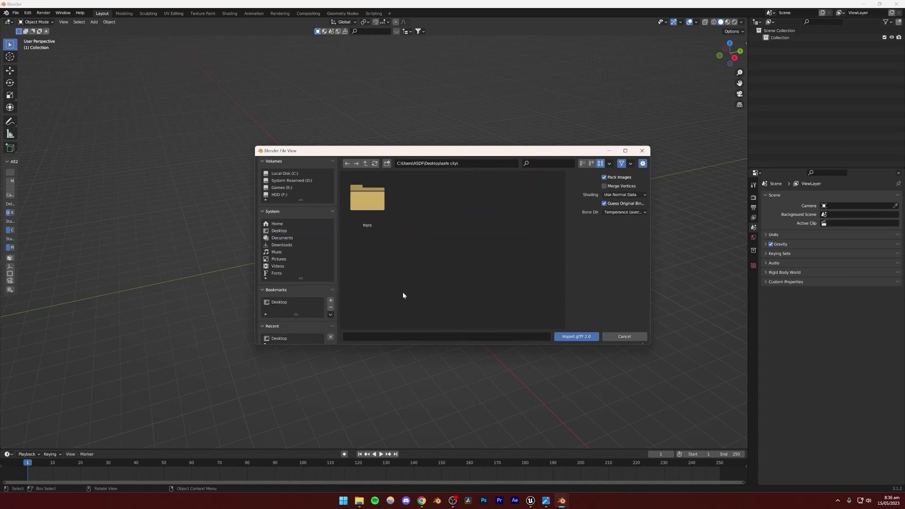
left_click(366, 163)
scroll(405, 278, "down", 2)
left_click(416, 294)
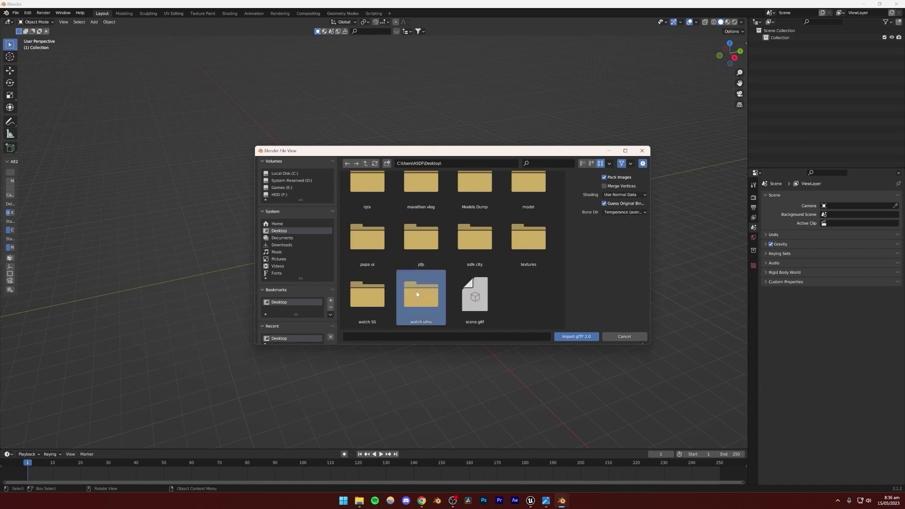
double_click(416, 294)
double_click(368, 197)
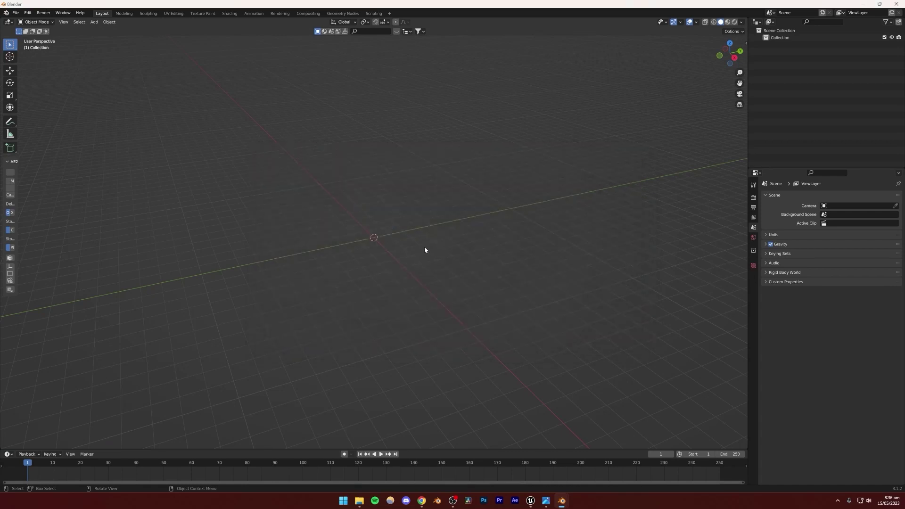
Inspect the watch by selecting its screen, side button and case from several angles.
scroll(382, 241, "up", 10)
middle_click_drag(346, 220, 387, 217)
left_click(402, 224)
scroll(416, 228, "up", 2)
left_click(386, 217)
left_click(389, 248)
left_click(381, 217)
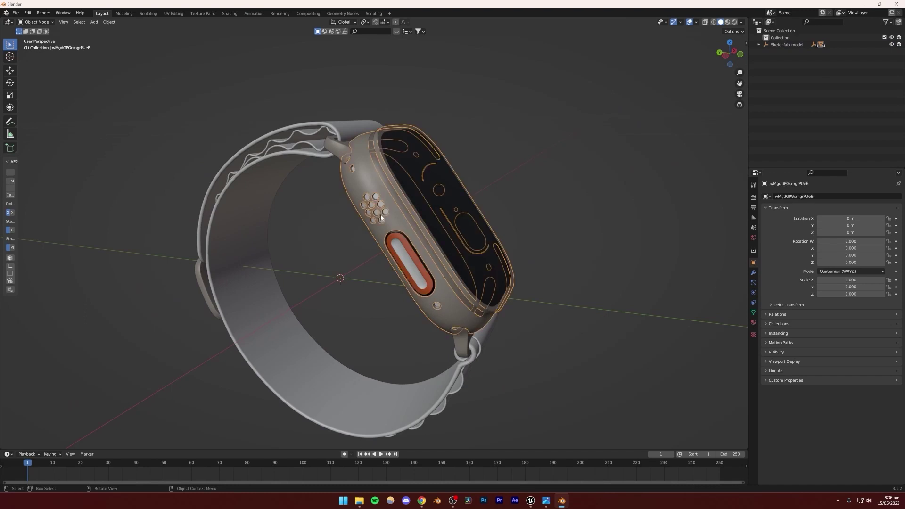
left_click(514, 137)
middle_click_drag(514, 137, 334, 155)
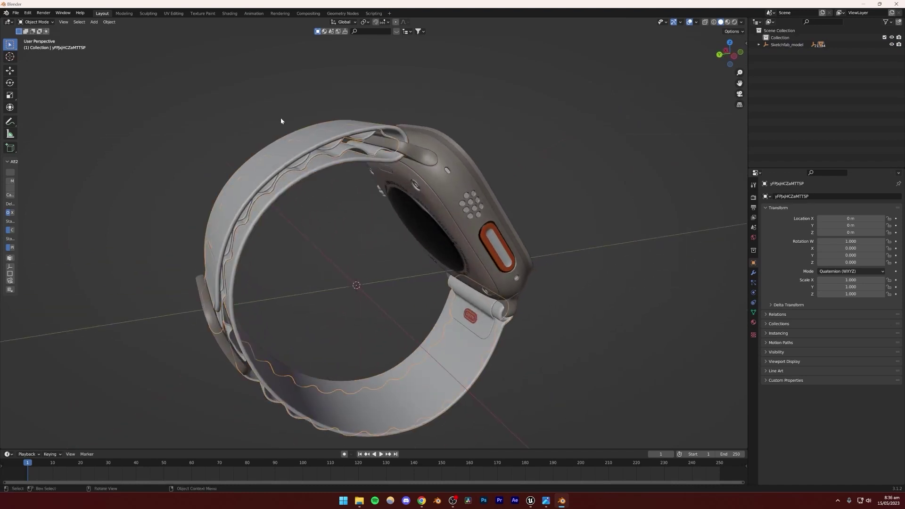
left_click(295, 192)
middle_click_drag(295, 192, 325, 236)
middle_click_drag(369, 210, 205, 259)
Move the inner screen part out of the watch, then put it back and deselect.
left_click(338, 244)
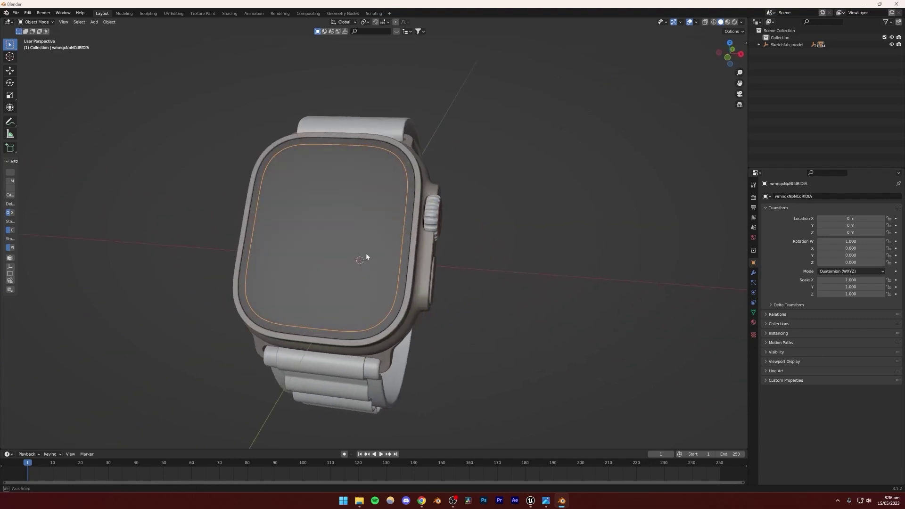
left_click(355, 250)
key("g")
left_click(367, 207)
middle_click_drag(330, 204, 420, 224)
key("alt+g")
left_click(420, 224)
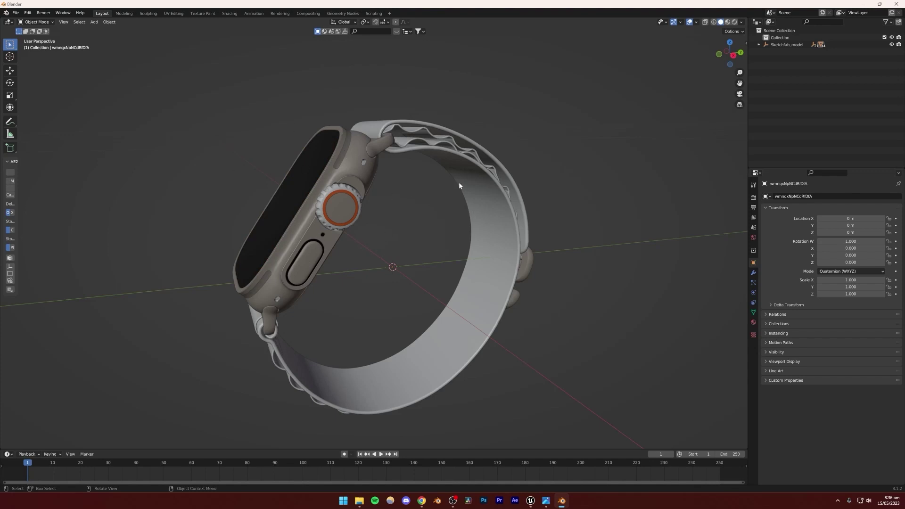
Turn on the Face Orientation viewport overlay.
left_click(697, 22)
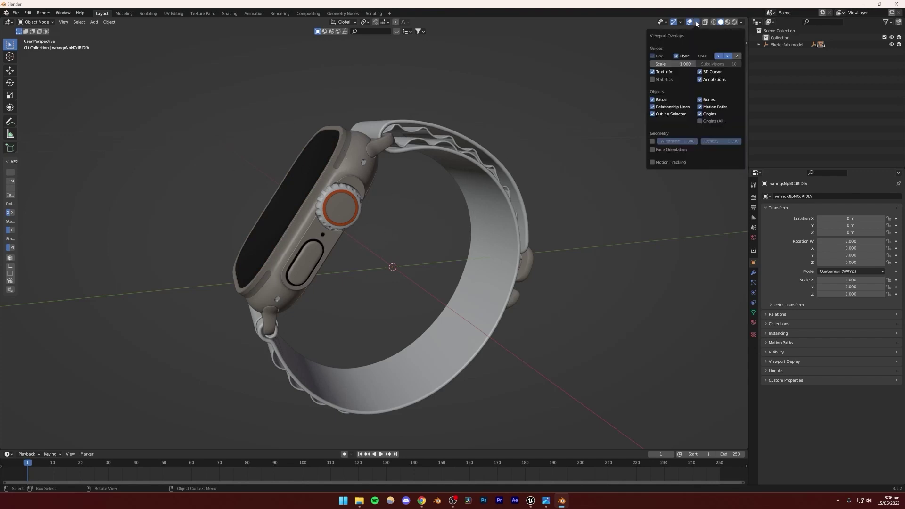
left_click(652, 149)
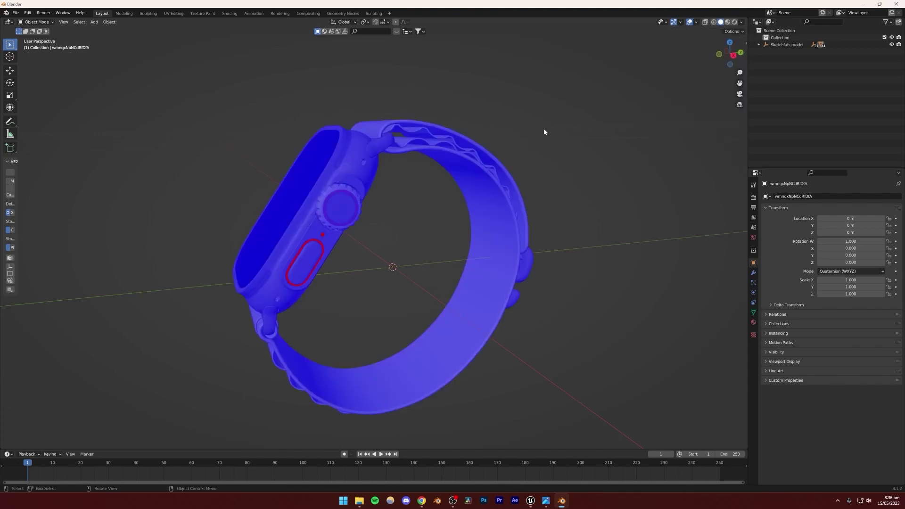
middle_click_drag(258, 233, 430, 250)
scroll(269, 265, "up", 5)
Move the watch face above the body, then undo the move.
left_click(314, 239)
scroll(336, 251, "down", 6)
key("g")
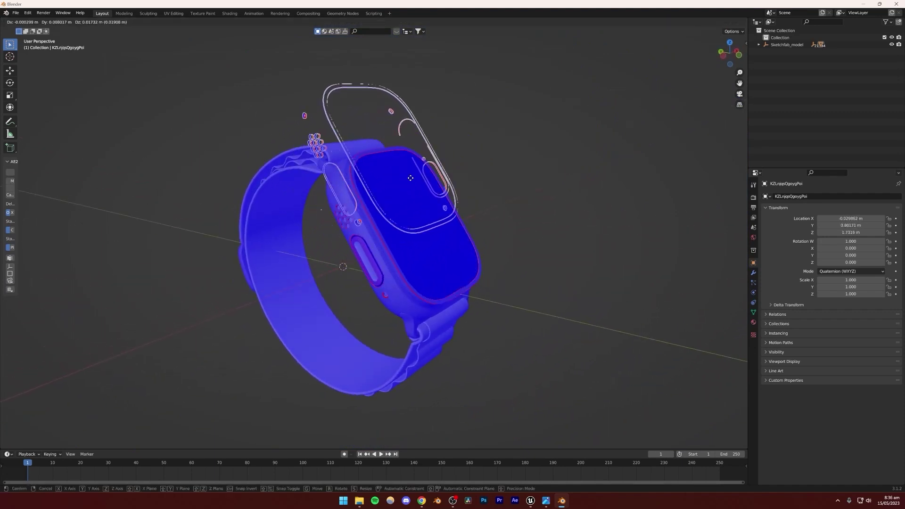
left_click(447, 167)
middle_click_drag(447, 167, 292, 148)
key("ctrl+z")
Drag the watch face off again, undo it, and enter Edit Mode on the body.
scroll(292, 148, "up", 5)
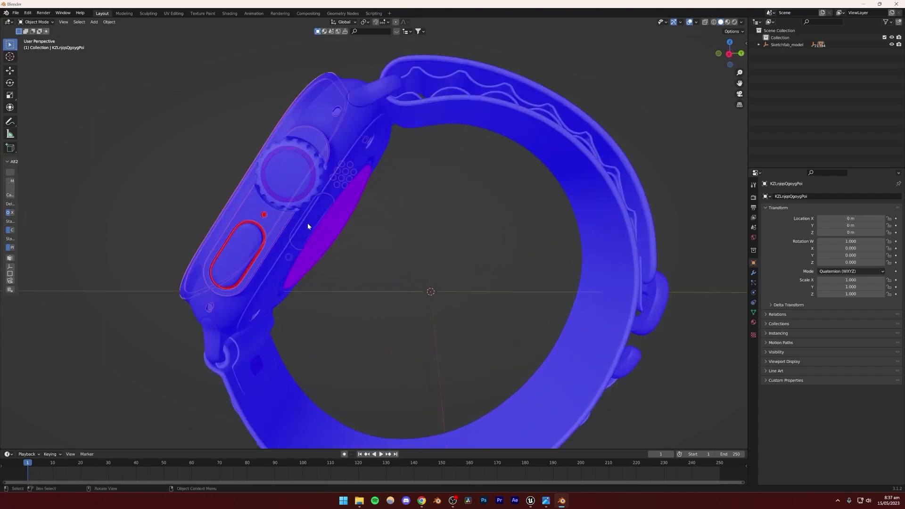
left_click_drag(259, 211, 160, 139)
middle_click_drag(160, 139, 333, 250)
scroll(285, 188, "down", 6)
key("ctrl+z")
scroll(332, 255, "up", 2)
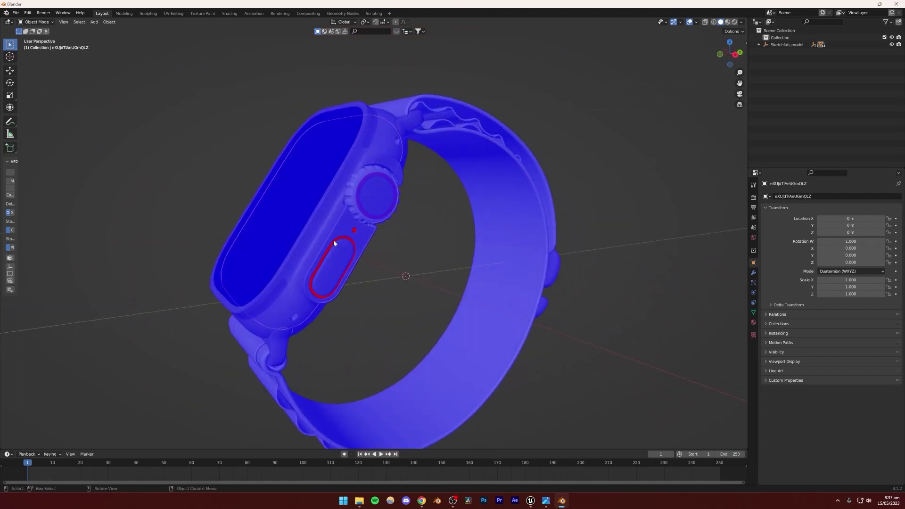
key("Tab")
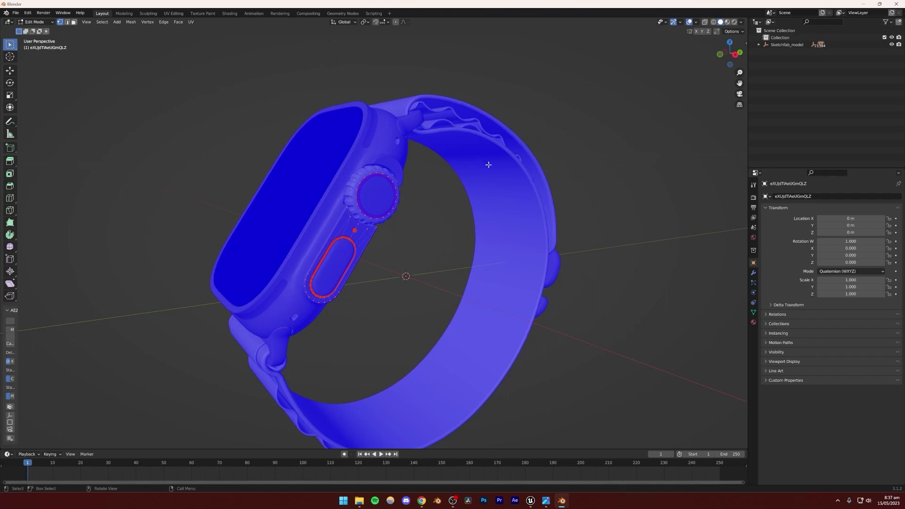
Turn on X-ray and select the entire watch body mesh.
key("alt+z")
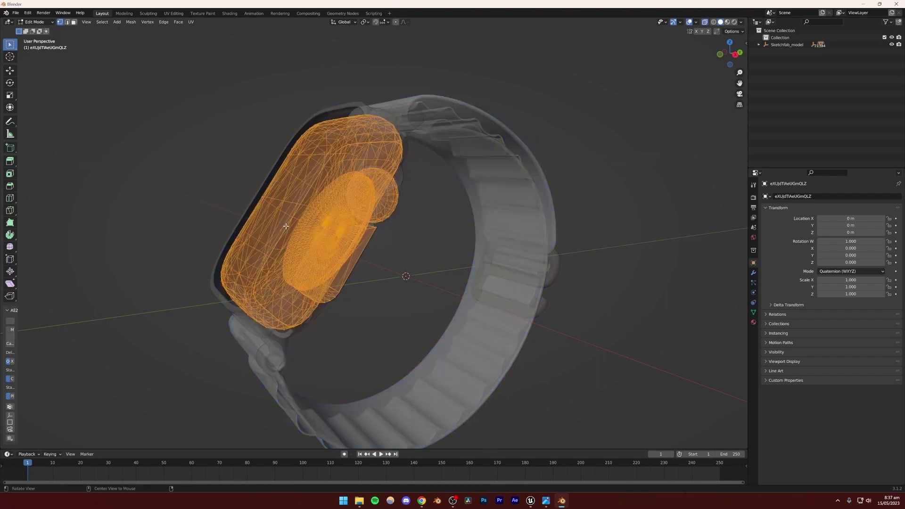
middle_click_drag(285, 227, 273, 160, "alt")
middle_click_drag(377, 193, 354, 199)
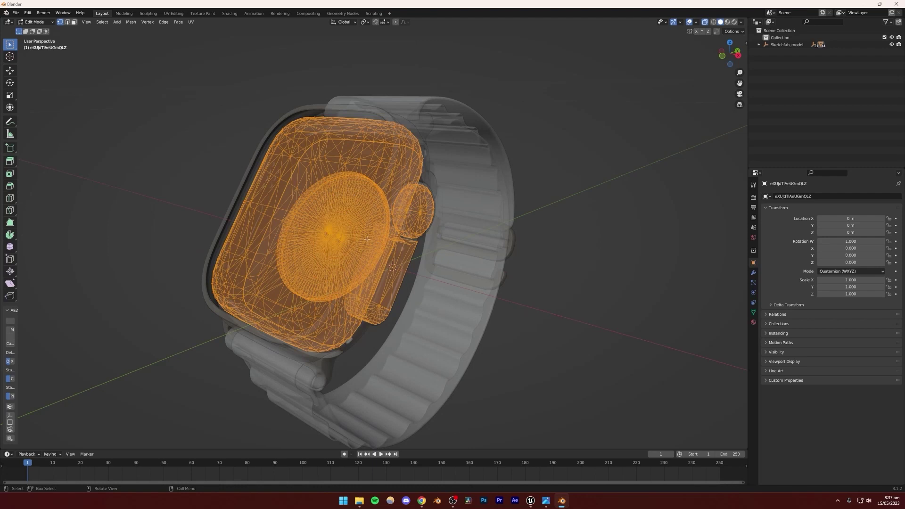
key("alt+a")
key("a")
Recalculate normals outside, return to Object Mode, and turn X-ray off.
left_click(132, 23)
mouse_move(153, 139)
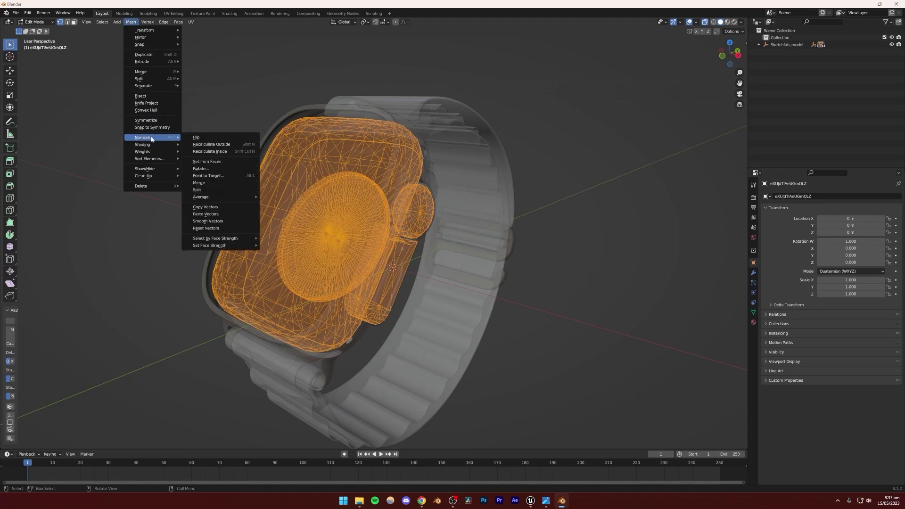
left_click(219, 144)
key("Tab")
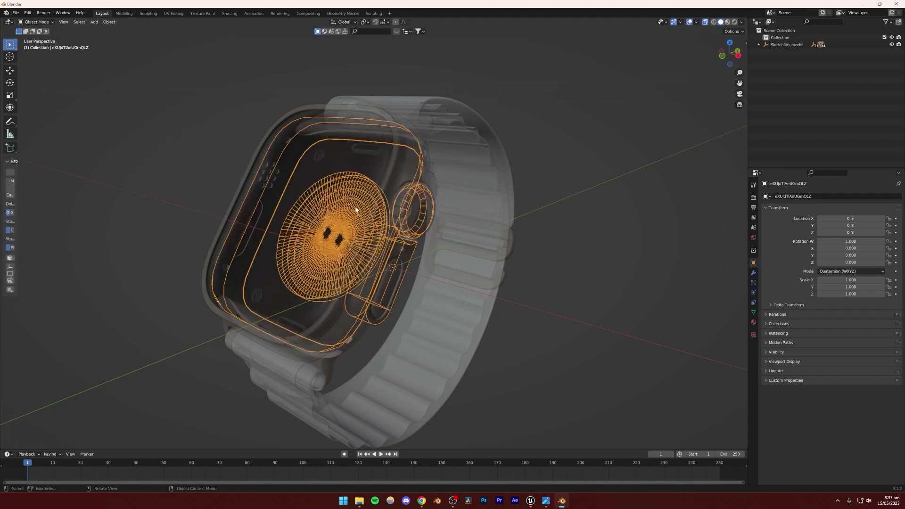
left_click(215, 173)
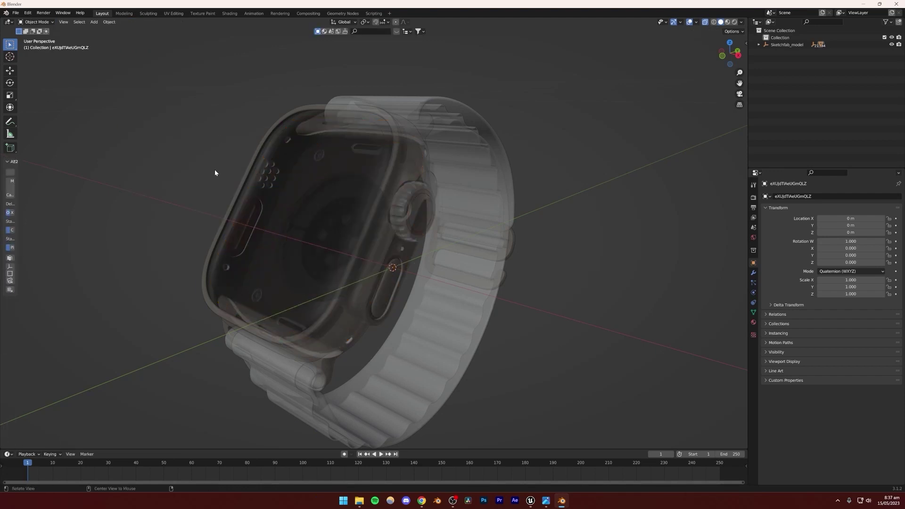
key("alt+z")
Select the case and side button parts and test-move them, cancelling the move.
middle_click_drag(364, 228, 353, 209)
left_click(346, 217)
scroll(347, 216, "up", 5)
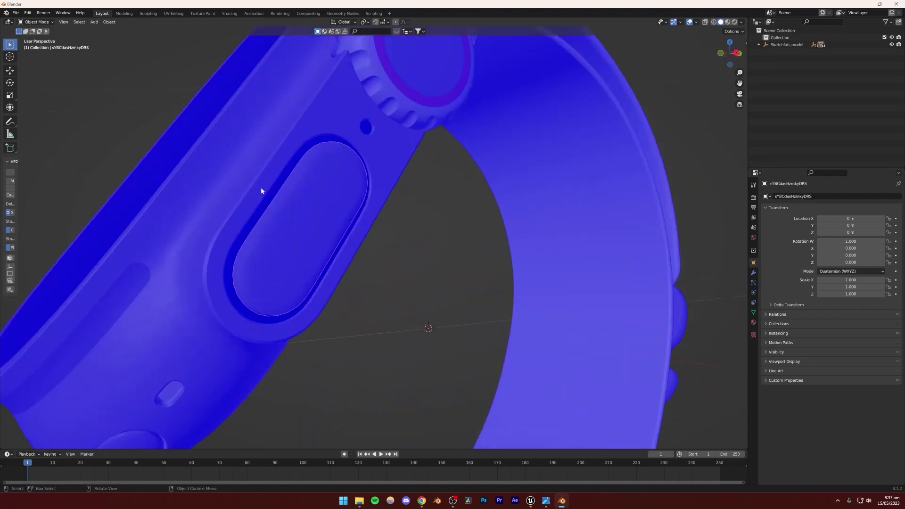
scroll(299, 197, "down", 5)
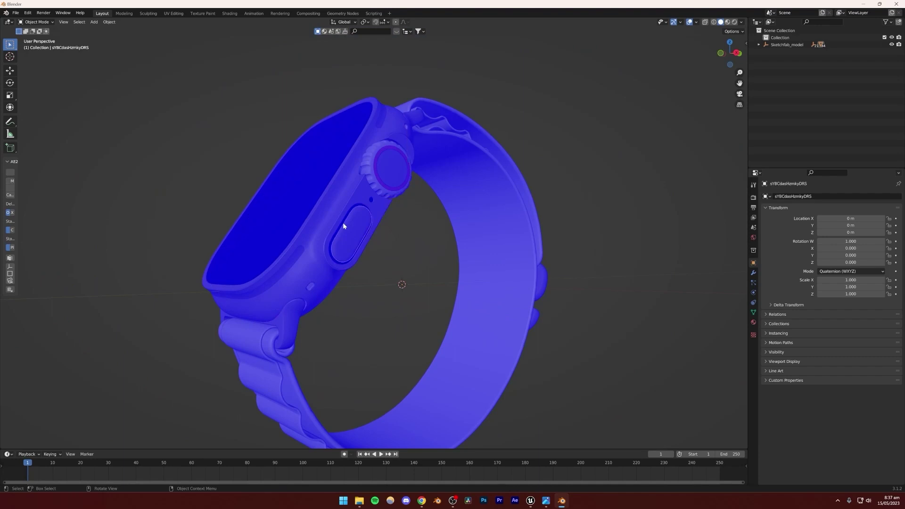
left_click(343, 219)
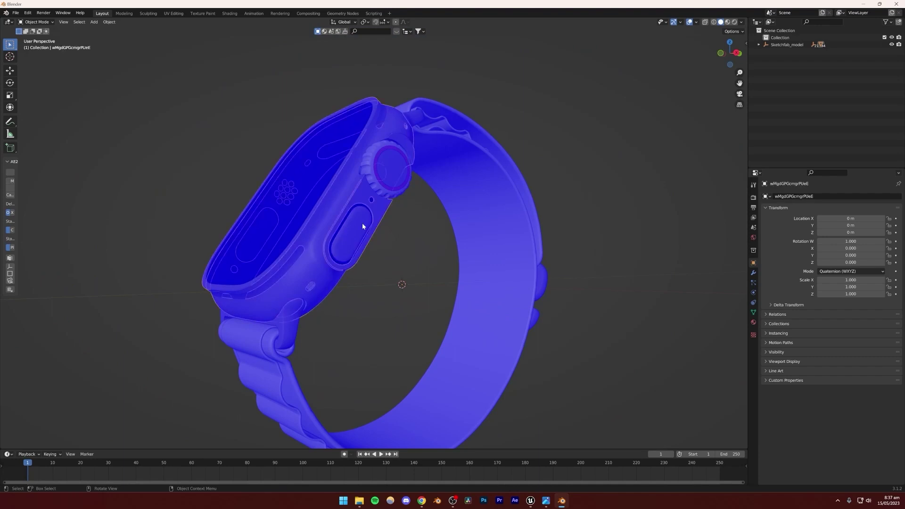
left_click(346, 217)
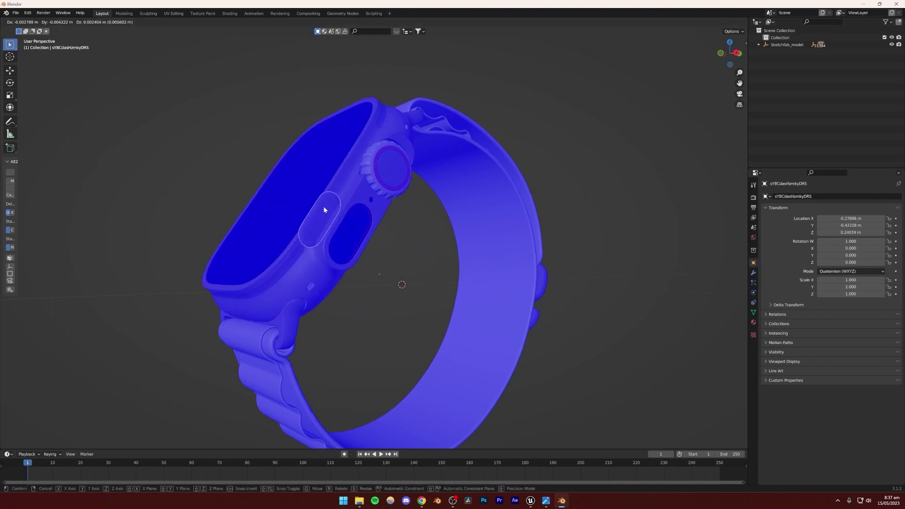
left_click(341, 222)
key("g")
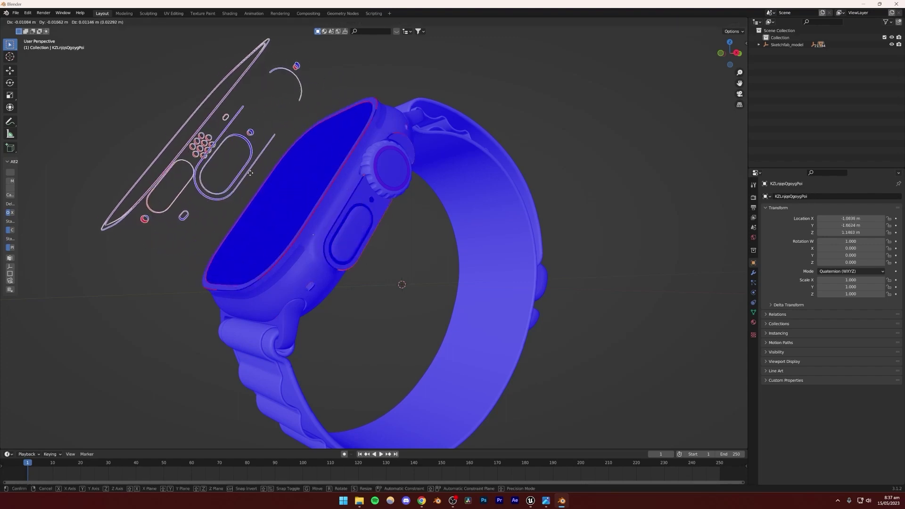
key("Escape")
Test-move the side button part, cancel, then check the band and show overlay options.
left_click(341, 223)
left_click(341, 222)
scroll(330, 218, "up", 5)
scroll(321, 222, "down", 5)
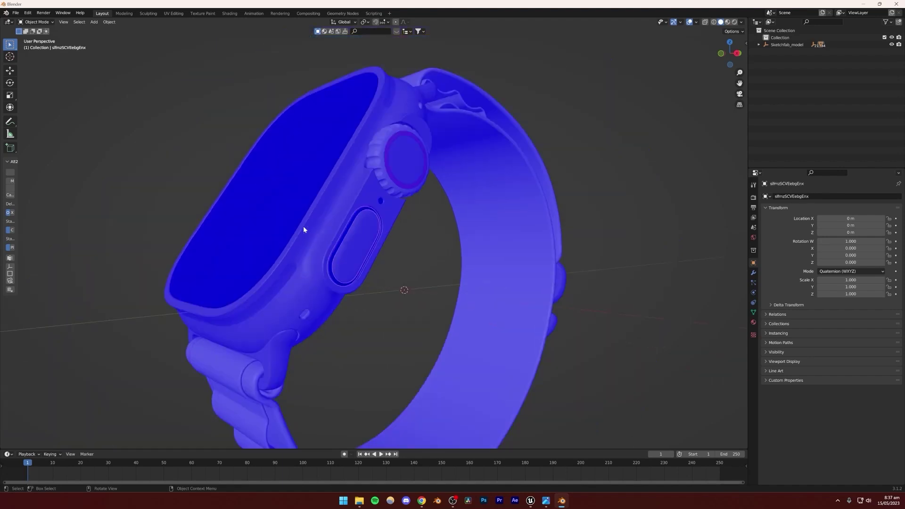
scroll(303, 230, "down", 2)
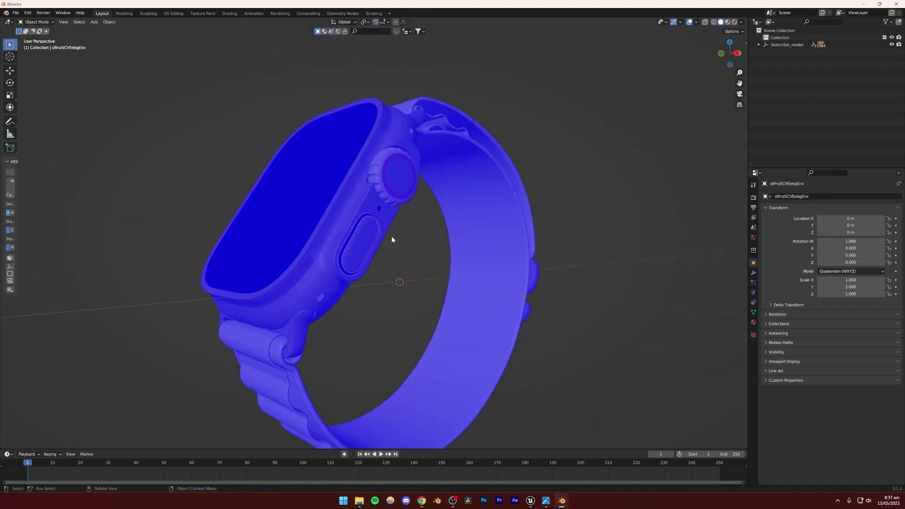
key("g")
key("Escape")
middle_click_drag(270, 146, 397, 187)
left_click(696, 22)
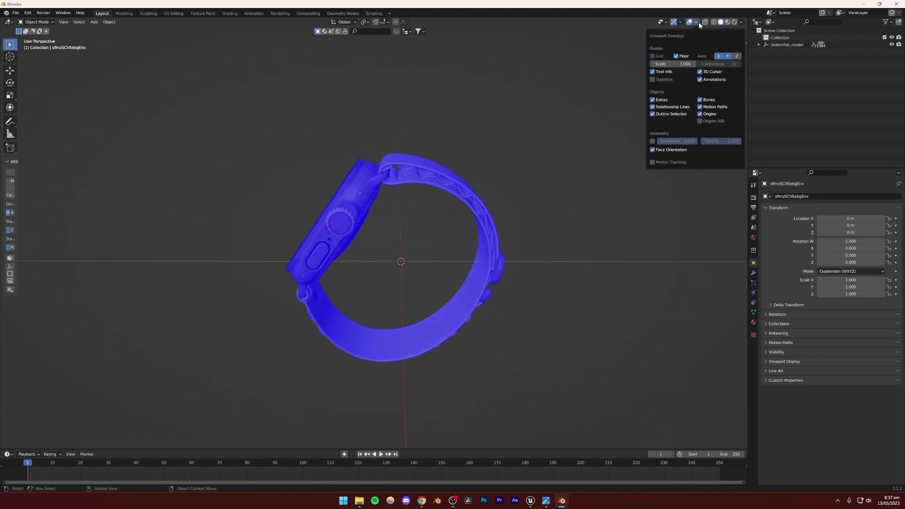
Turn off Face Orientation so the watch shows its grey materials.
left_click(653, 150)
middle_click_drag(456, 157, 395, 188)
left_click(16, 14)
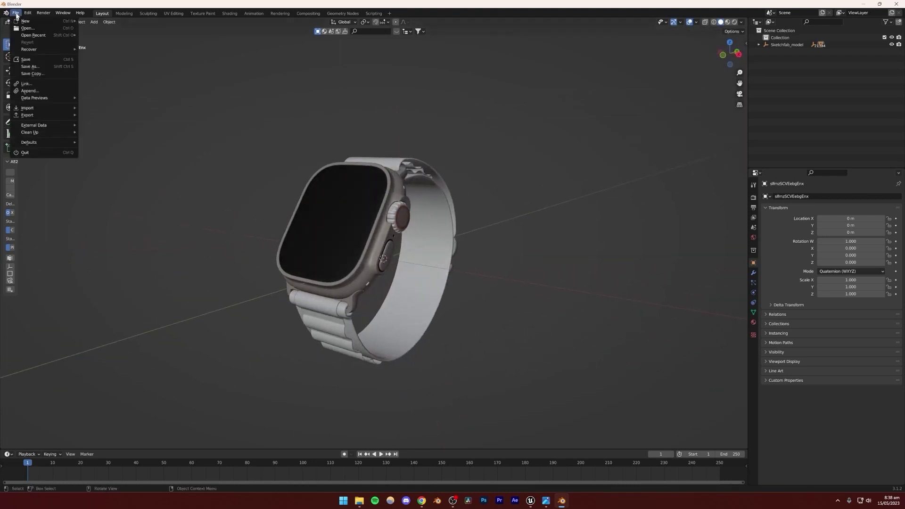
middle_click_drag(359, 166, 390, 230)
Select the Sketchfab_model hierarchy and rotate it to quaternion W 0.887, X -0.462.
left_click(782, 44)
right_click(773, 44)
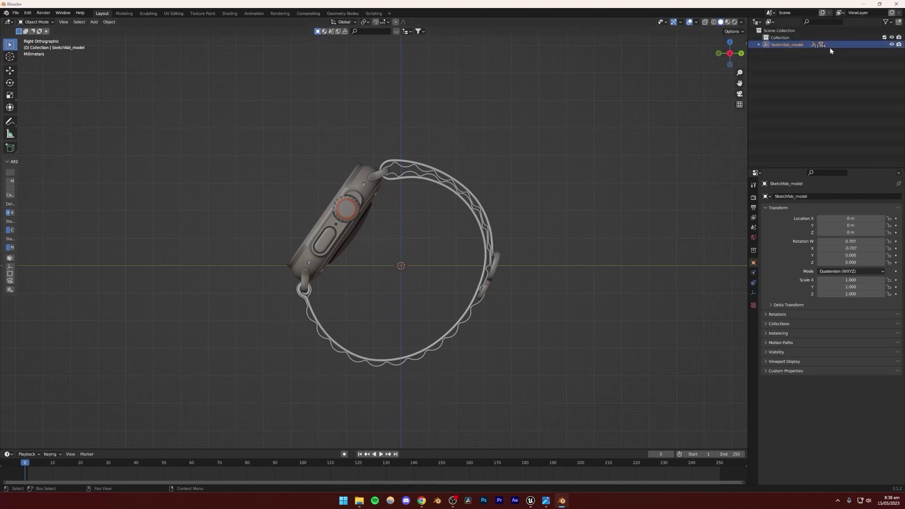
right_click(784, 45)
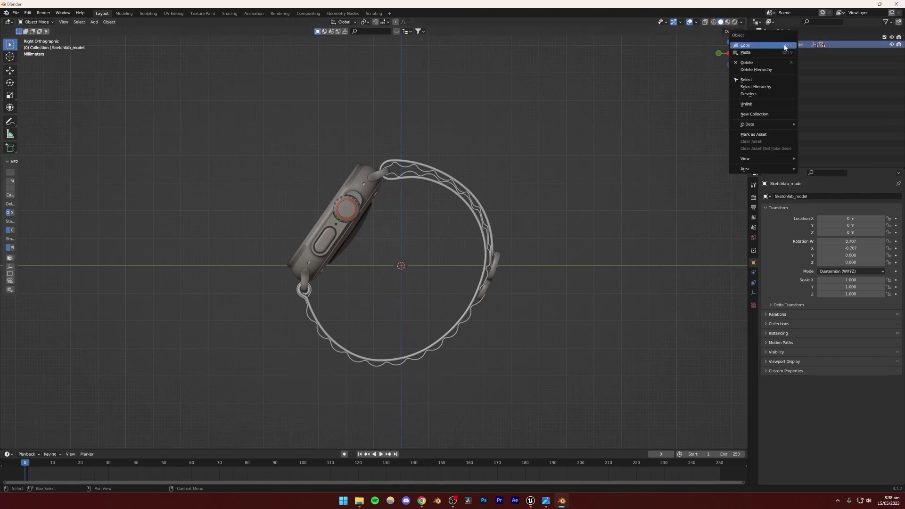
left_click(764, 87)
key("r")
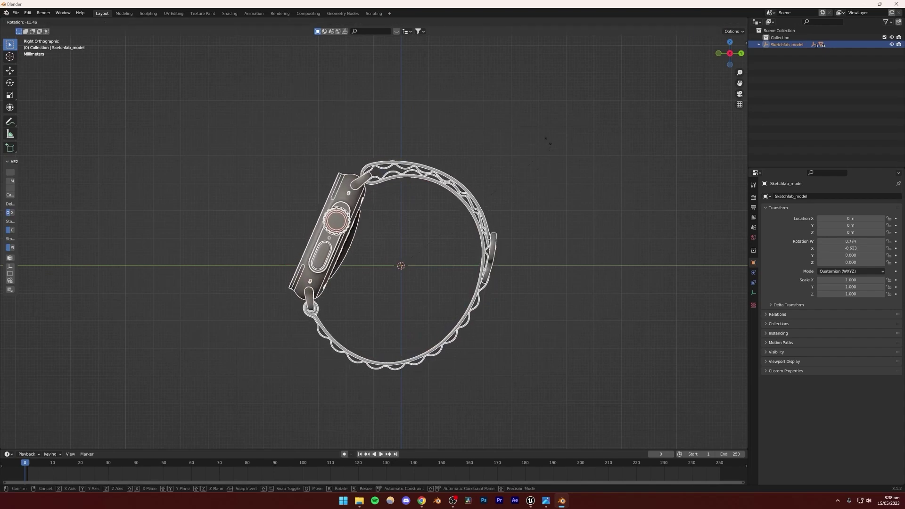
left_click(490, 98)
mouse_move(416, 180)
middle_mouse_down()
mouse_move(545, 188)
mouse_move(434, 175)
middle_mouse_up()
left_click(418, 123)
middle_click_drag(345, 273, 214, 235)
middle_click_drag(389, 239, 369, 228)
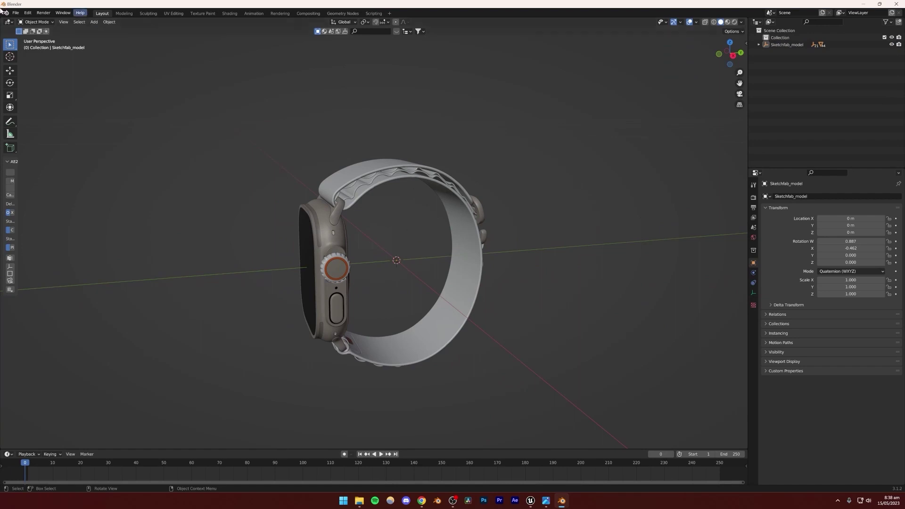
Export the watch model as watchultra.fbx into the Desktop 'watch ultra' folder.
left_click(16, 13)
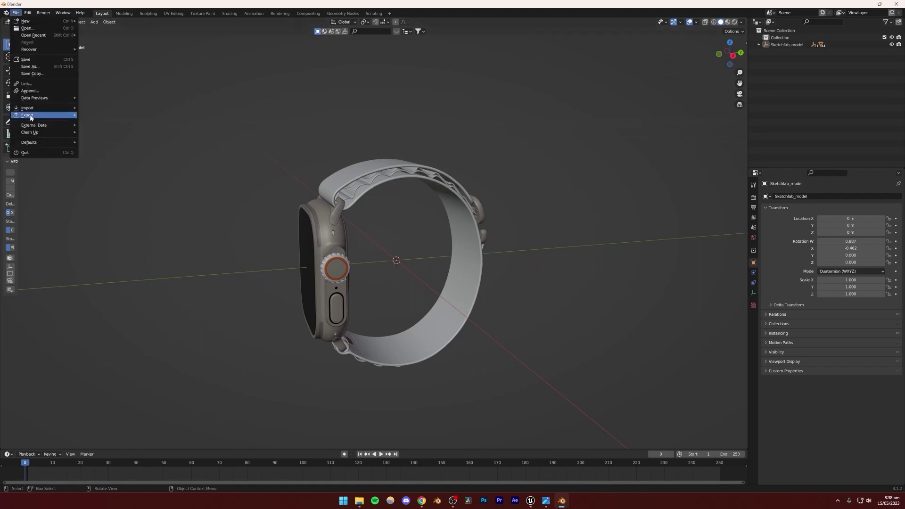
mouse_move(29, 115)
left_click(108, 179)
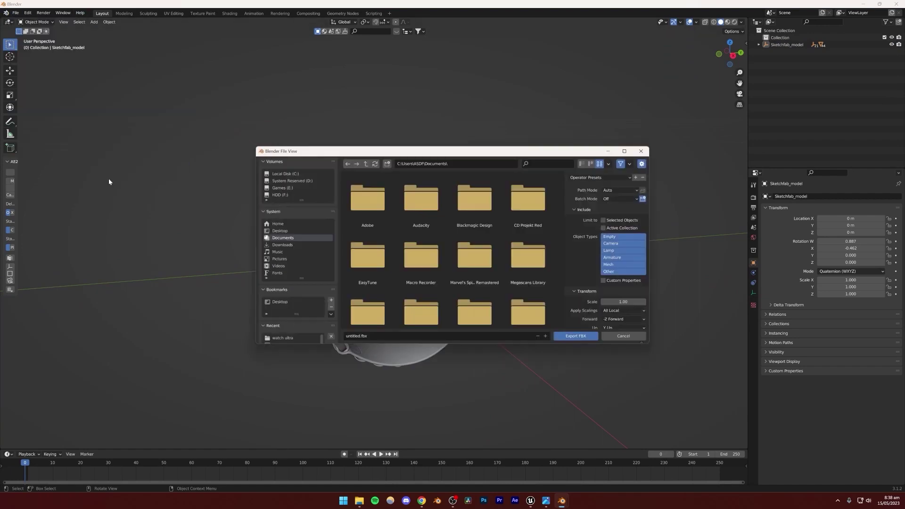
scroll(312, 273, "down", 1)
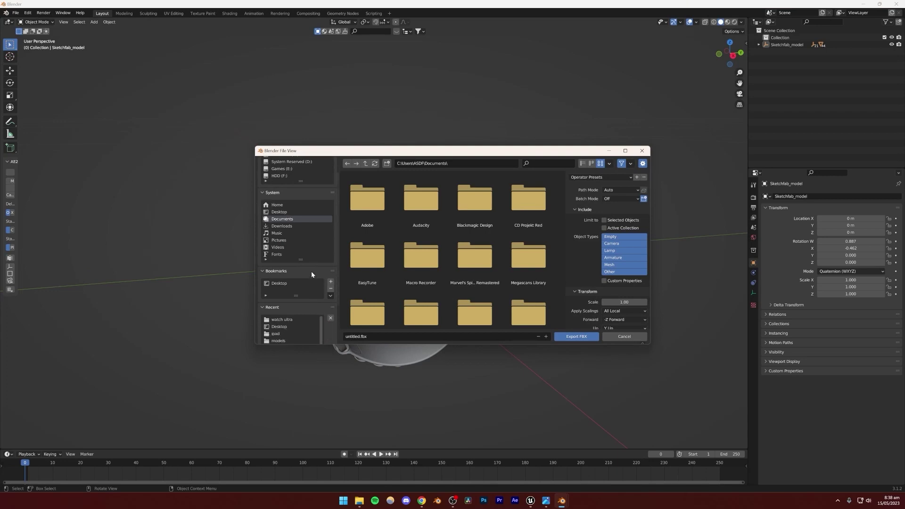
left_click(289, 330)
left_click(378, 337)
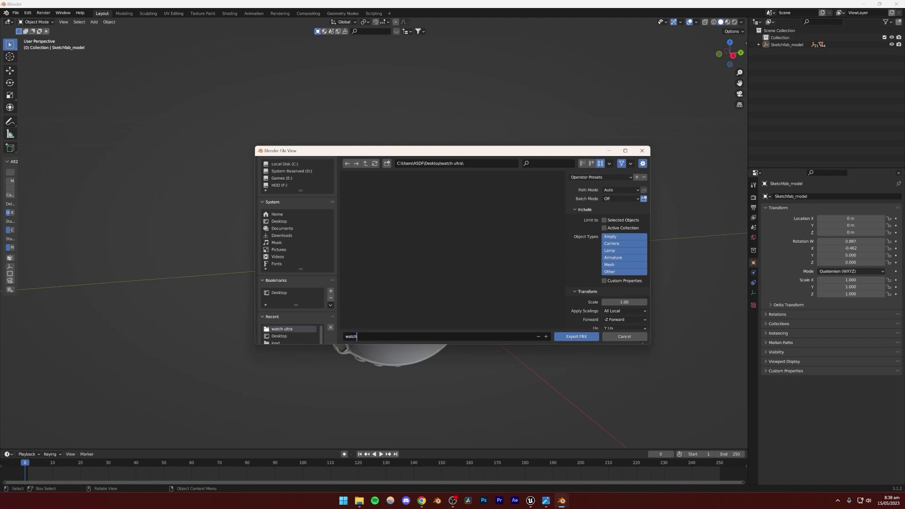
left_click(577, 336)
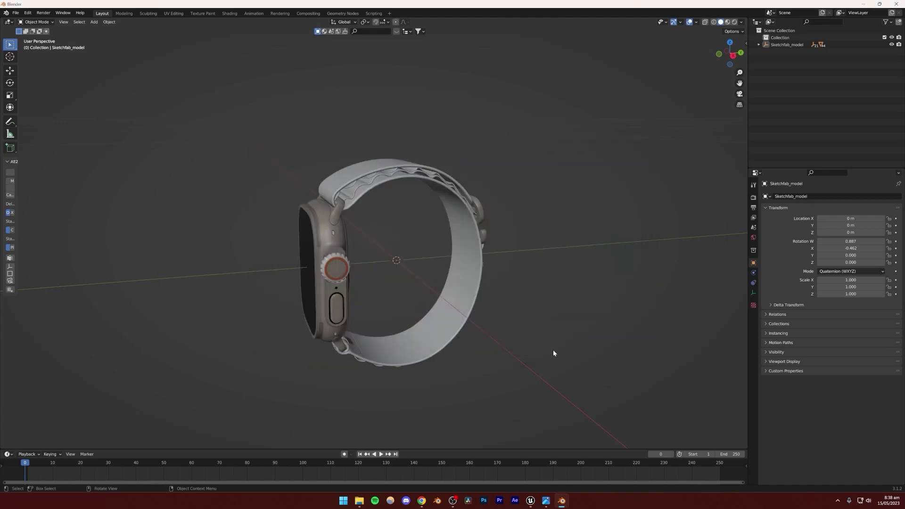
left_click(438, 348)
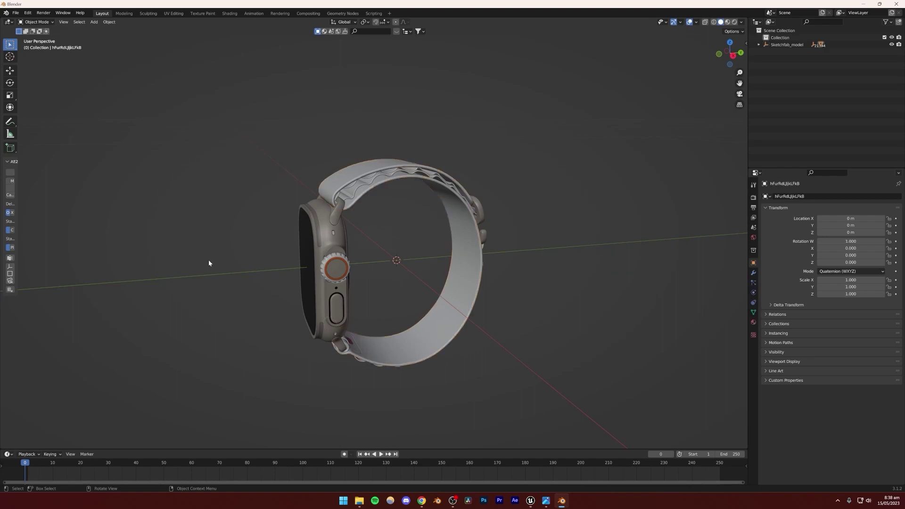
In Unreal Engine, create a new folder named applewatch_ultra under Content.
left_click(531, 503)
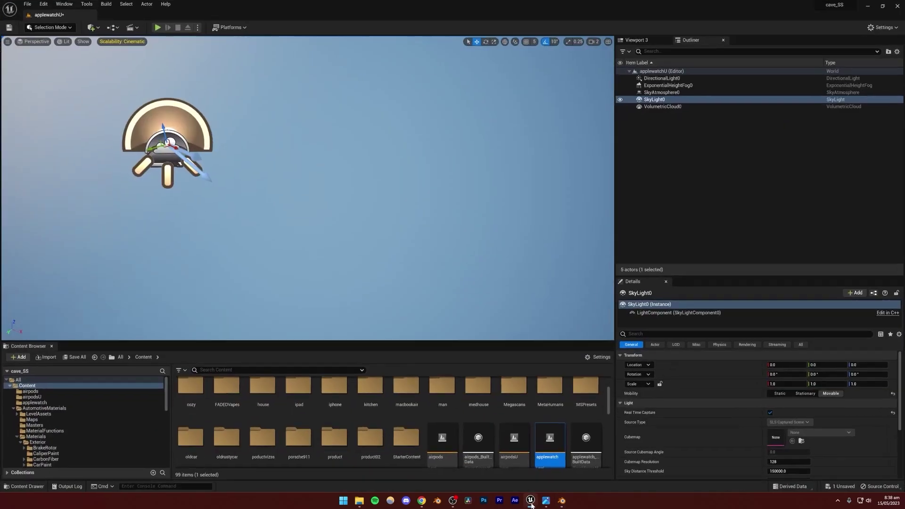
left_click(13, 408)
right_click(26, 386)
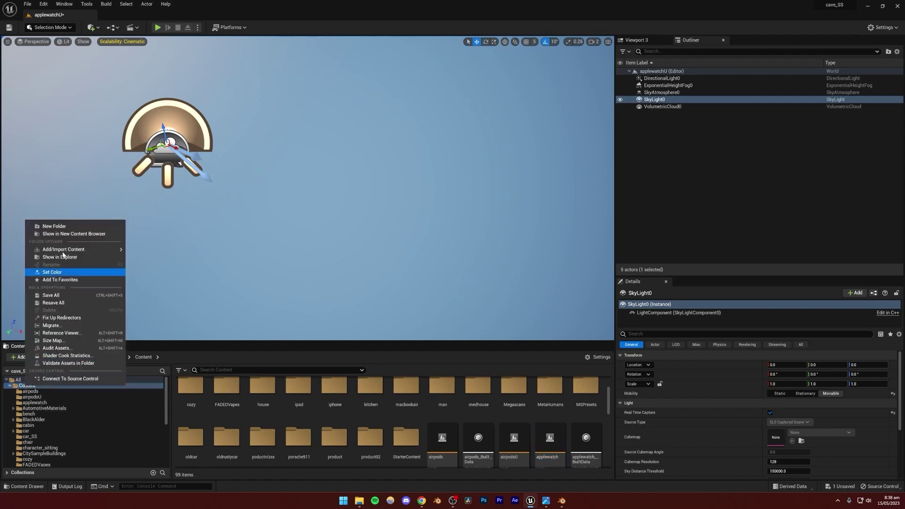
left_click(54, 226)
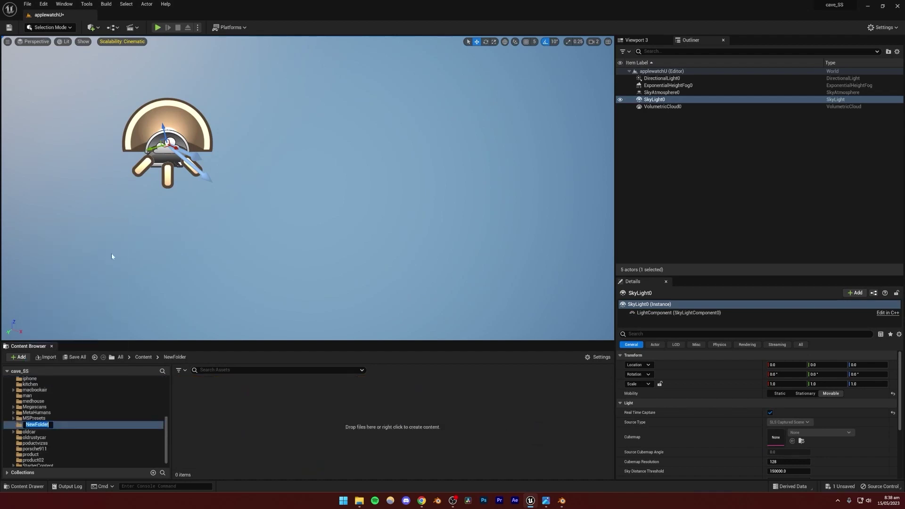
type("applewatch_ultra")
key("Return")
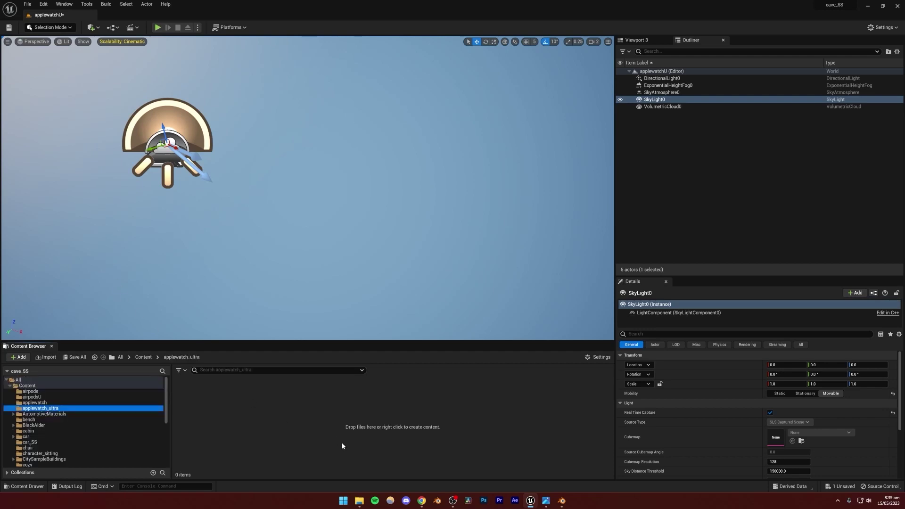
Drag watchultra.fbx from File Explorer into the applewatch_ultra folder to start importing.
left_click(358, 502)
left_click_drag(226, 7, 785, 162)
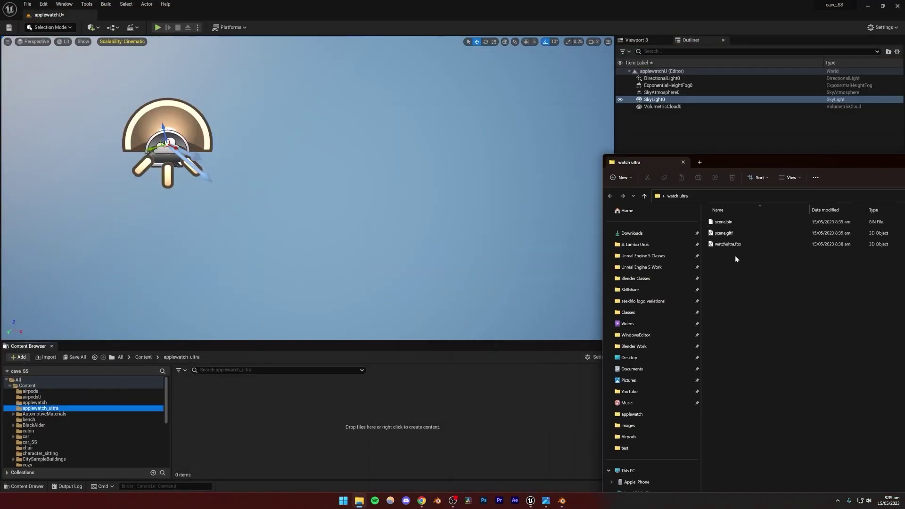
left_click_drag(733, 244, 567, 413)
left_click_drag(330, 427, 321, 422)
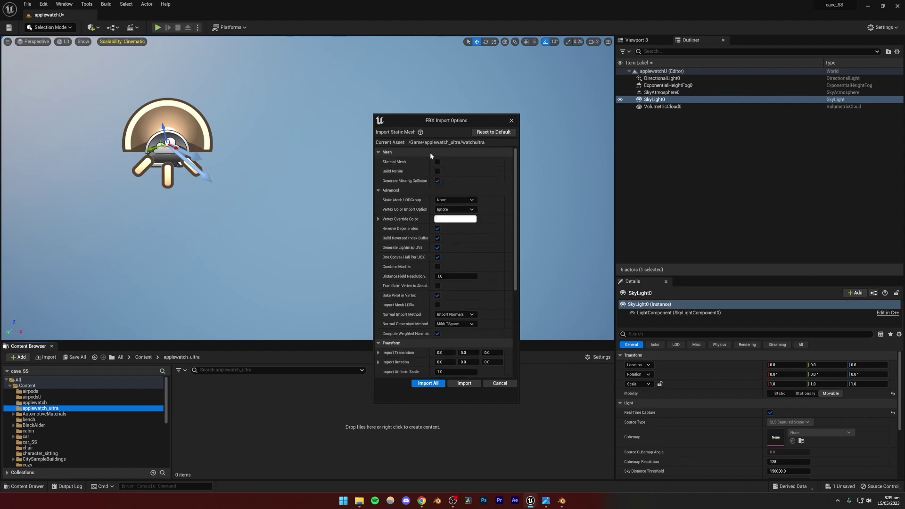
Import all content from watchultra.fbx and dismiss the Message Log.
left_click(390, 190)
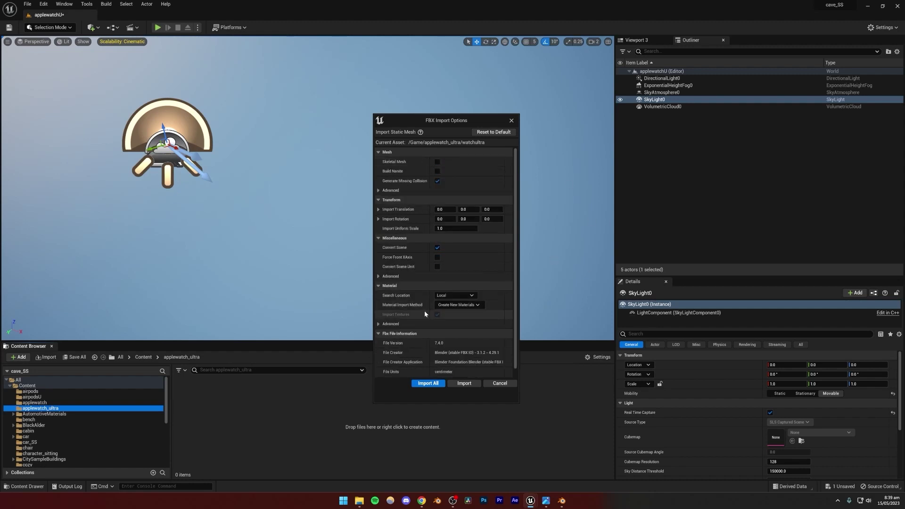
left_click(429, 383)
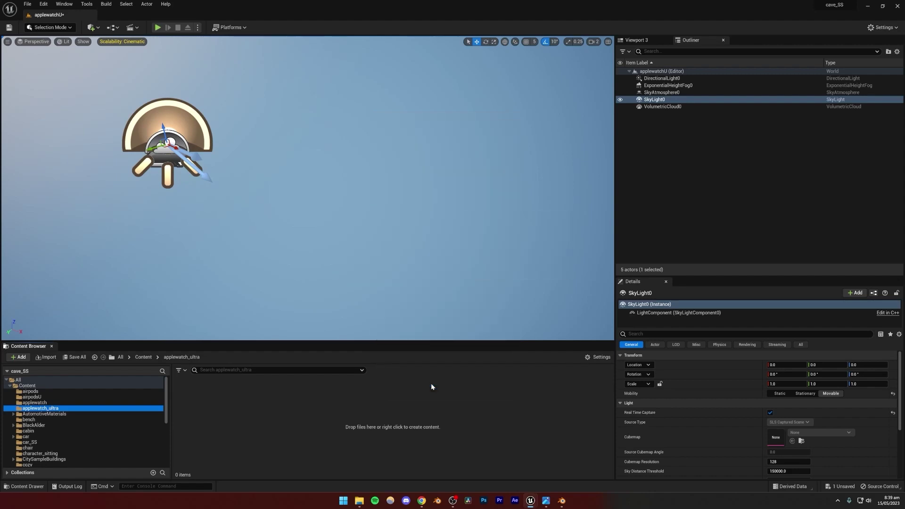
left_click(667, 188)
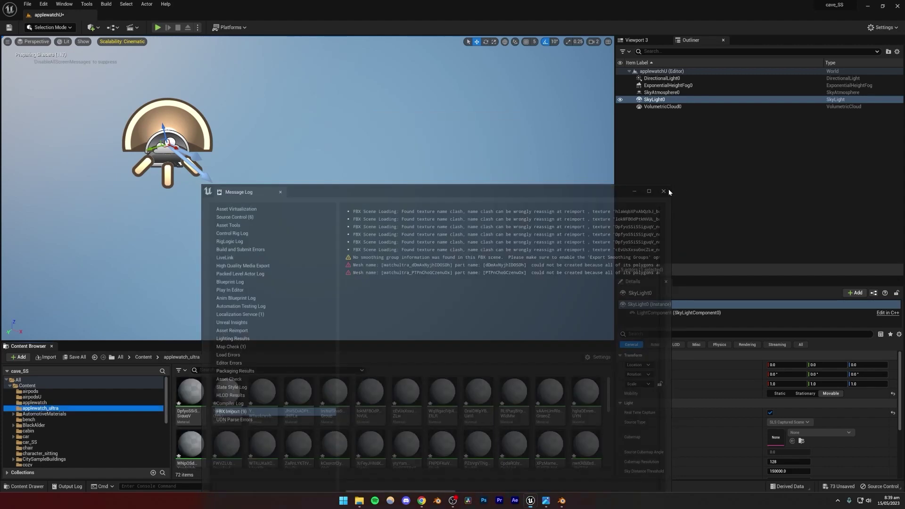
Select all 42 imported watch static meshes, from the first to the last.
scroll(414, 419, "down", 1)
scroll(414, 419, "down", 3)
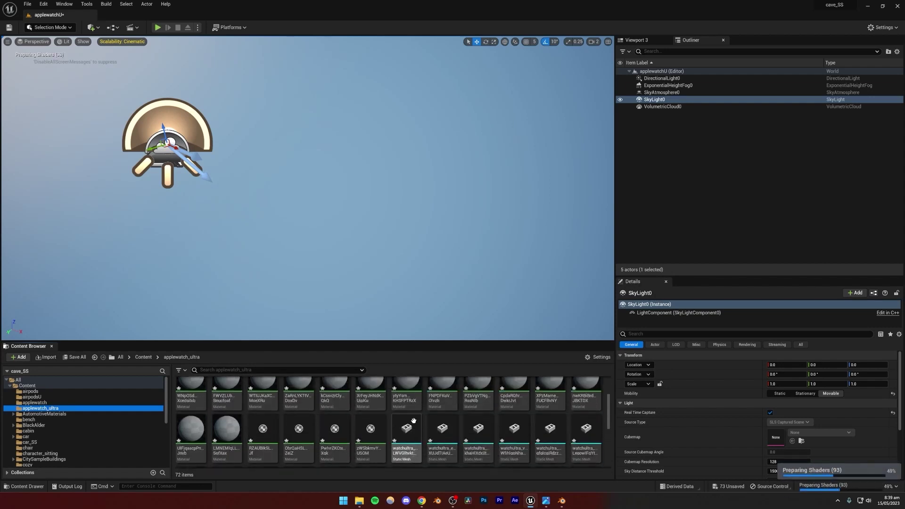
scroll(413, 420, "up", 2)
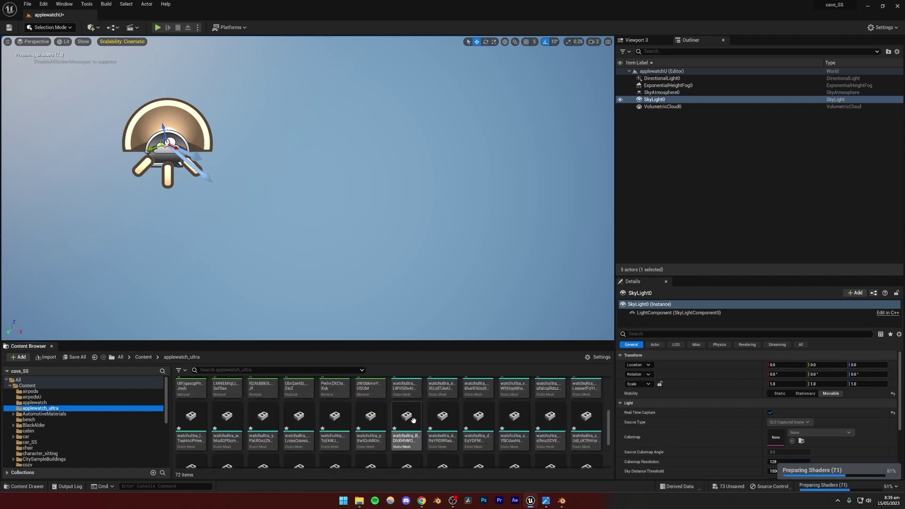
left_click(410, 408)
scroll(411, 411, "down", 3)
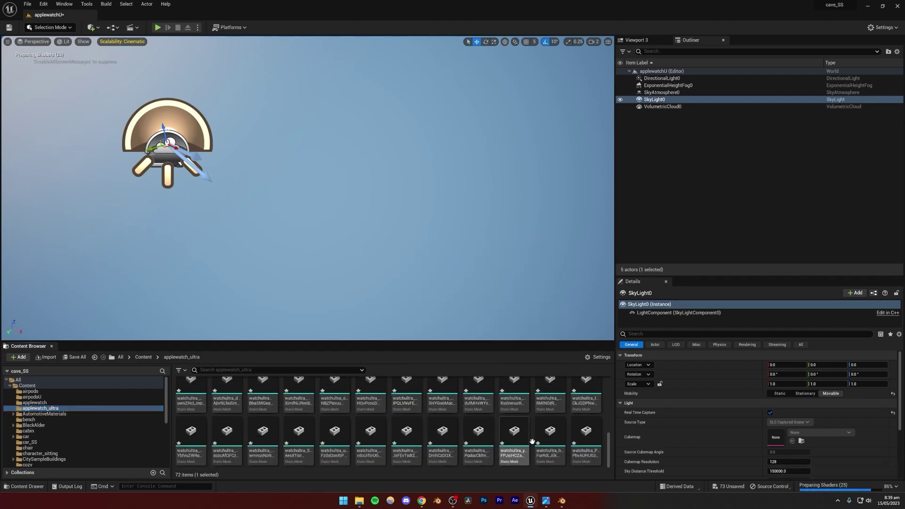
left_click(524, 440, "shift")
scroll(495, 438, "up", 3)
scroll(468, 438, "down", 3)
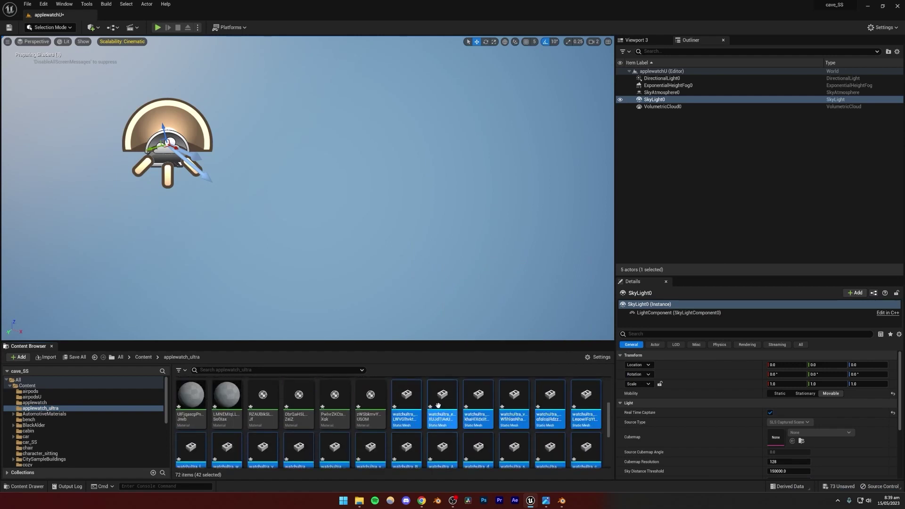
Place the 42 watch meshes in the applewatchU level, frame them, and scale them to about 7.68.
left_click_drag(438, 407, 283, 247)
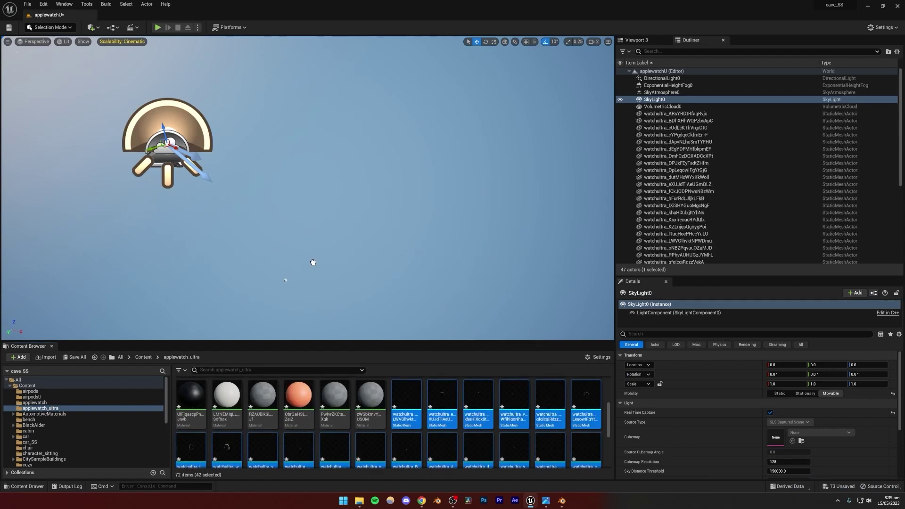
right_click_drag(313, 262, 320, 245)
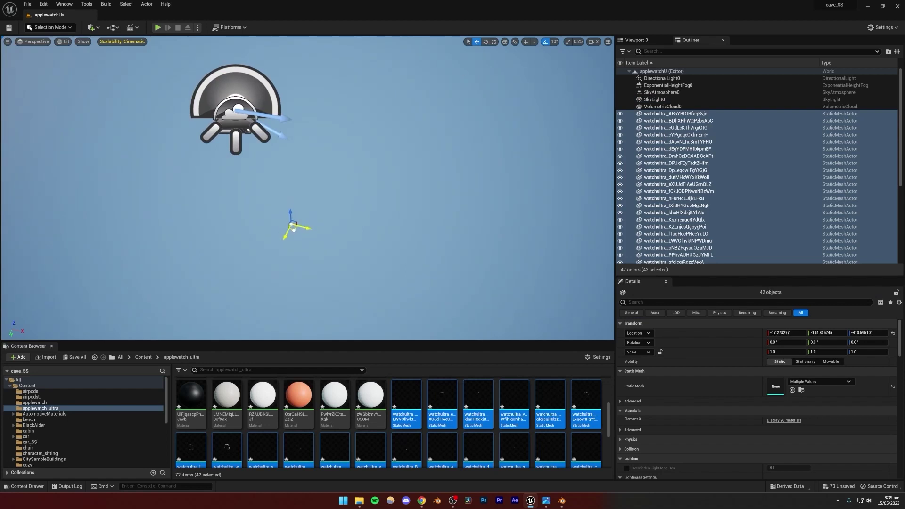
right_click_drag(320, 245, 283, 217)
key("f")
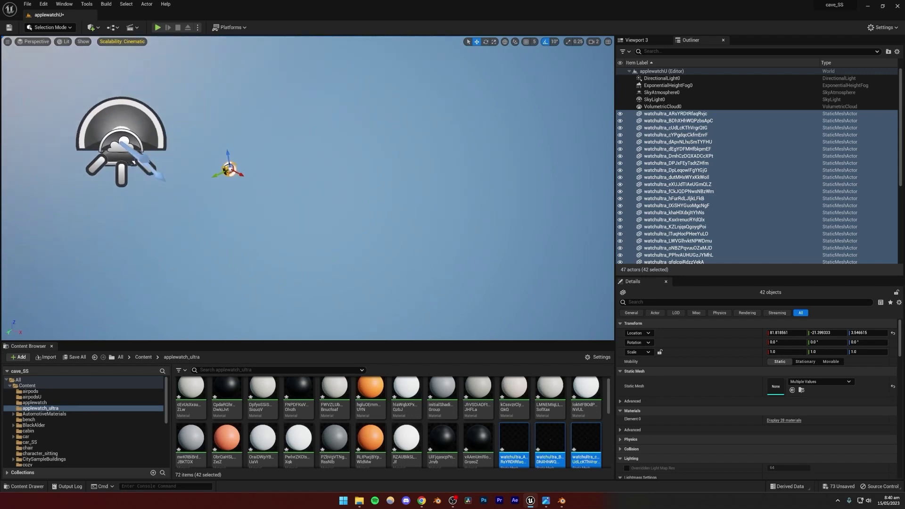
mouse_move(283, 217)
right_mouse_down()
mouse_move(292, 198)
mouse_move(269, 209)
mouse_move(283, 219)
right_mouse_up()
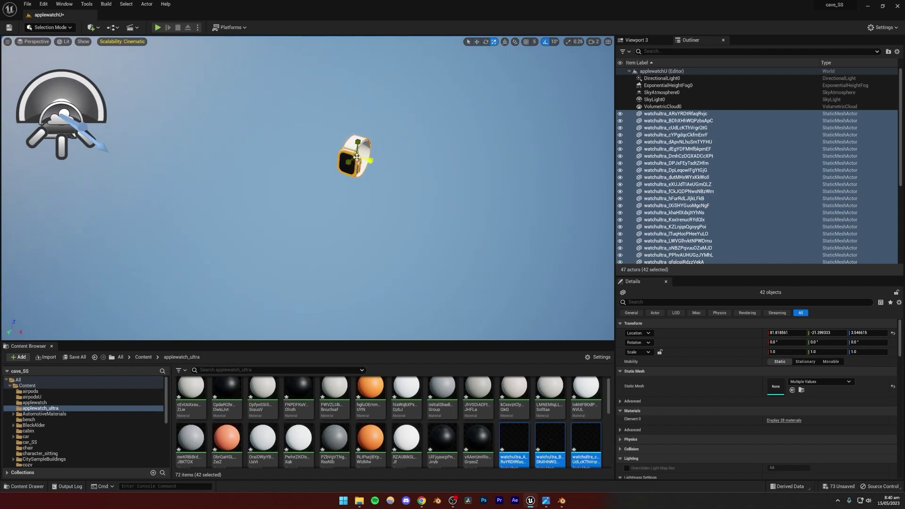
left_click_drag(371, 161, 434, 207)
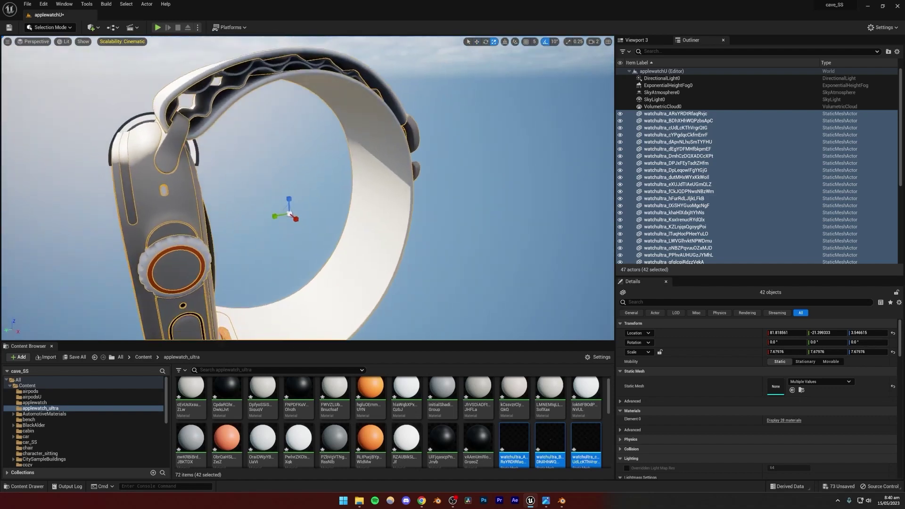
key("Escape")
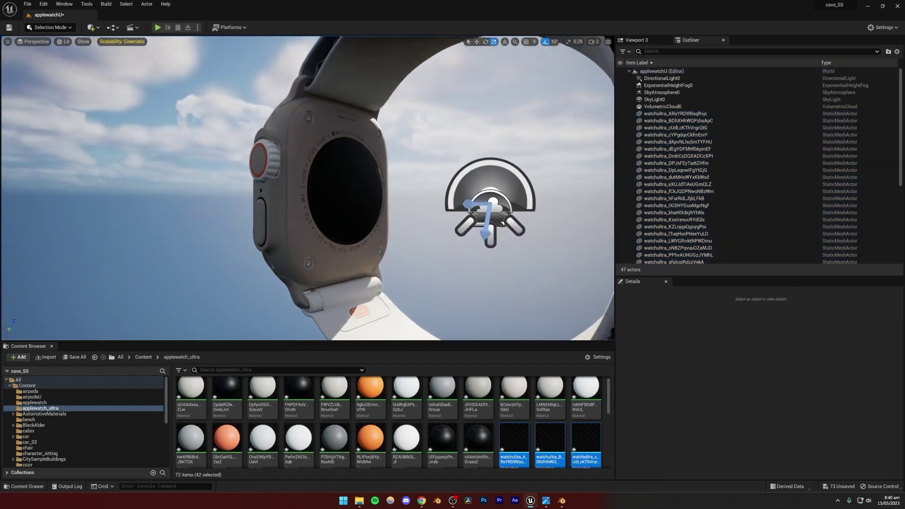